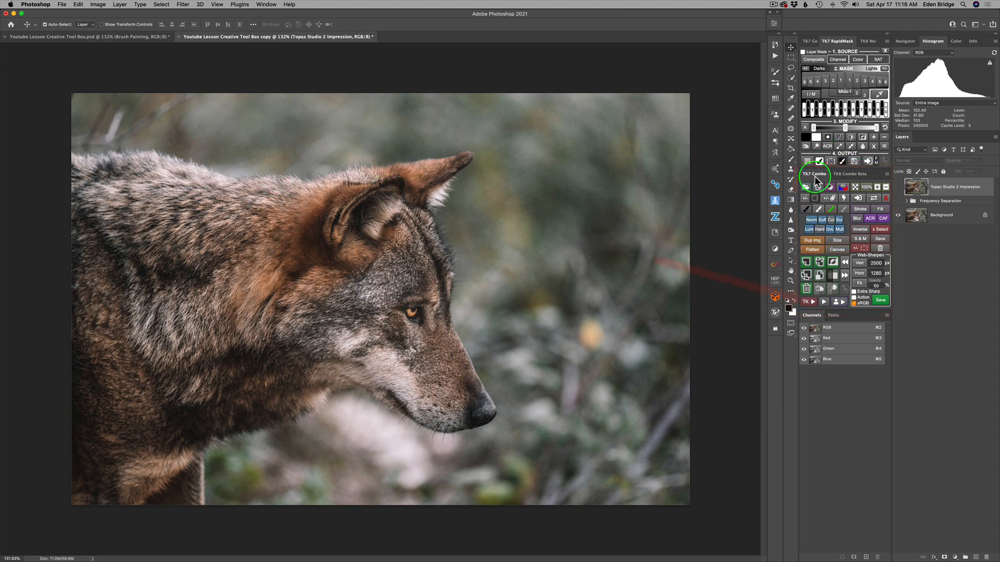
Look through the TK7 Combo action list for the Frequency Separation action, then close the list.
click(814, 304)
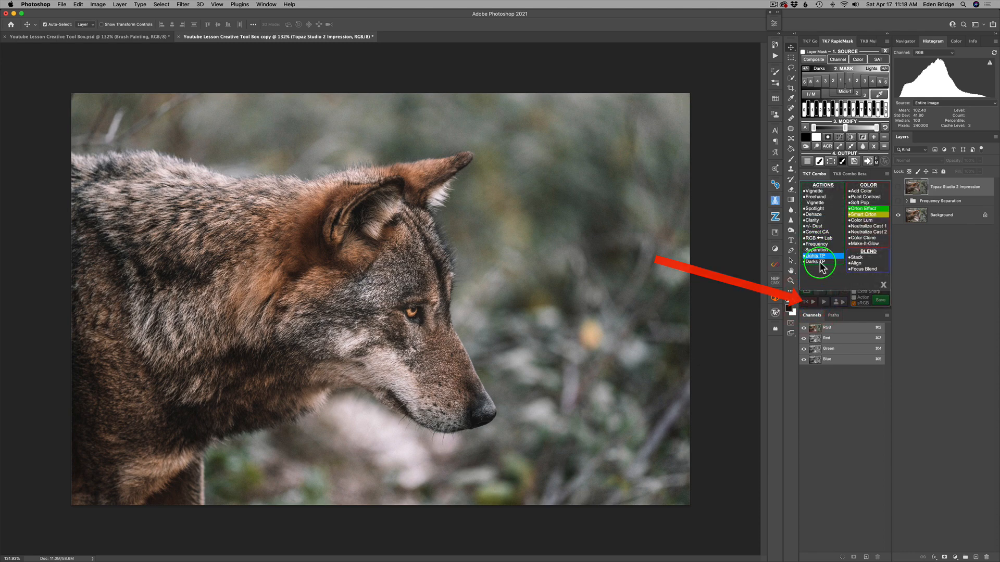
click(883, 285)
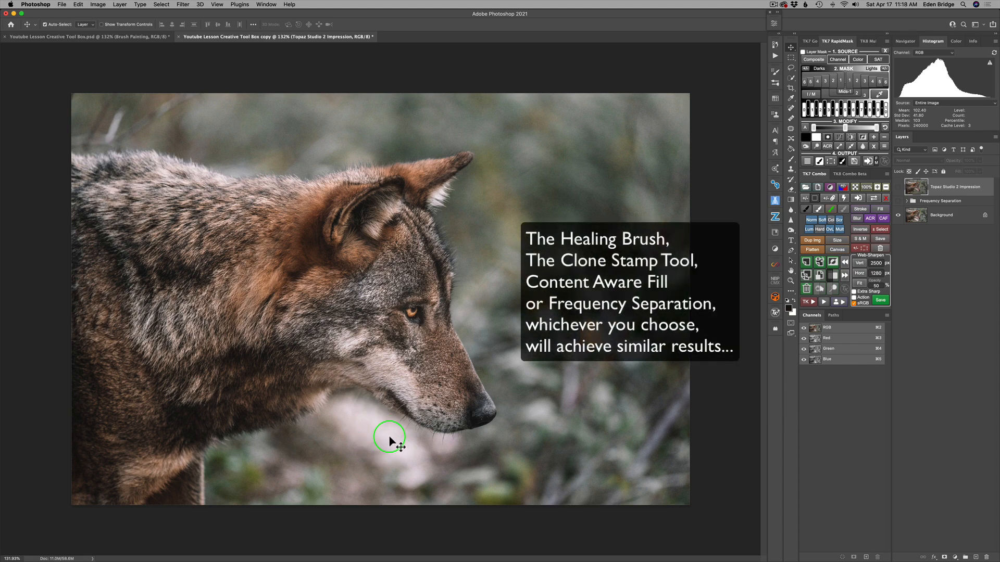
Make the Frequency Separation group visible, inspect its layers, compare before and after, and show the Topaz Studio 2 Impression layer.
click(899, 202)
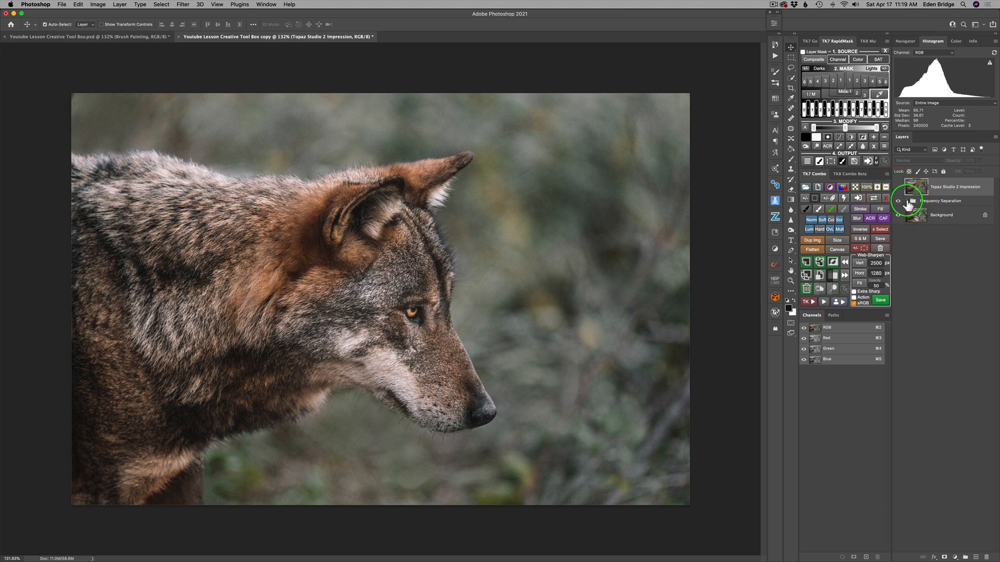
click(906, 201)
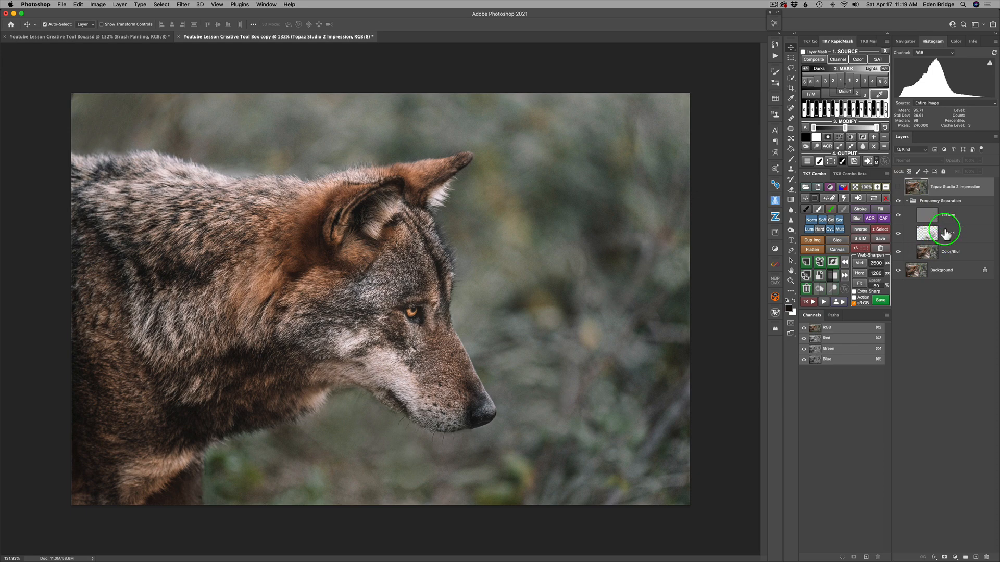
click(908, 203)
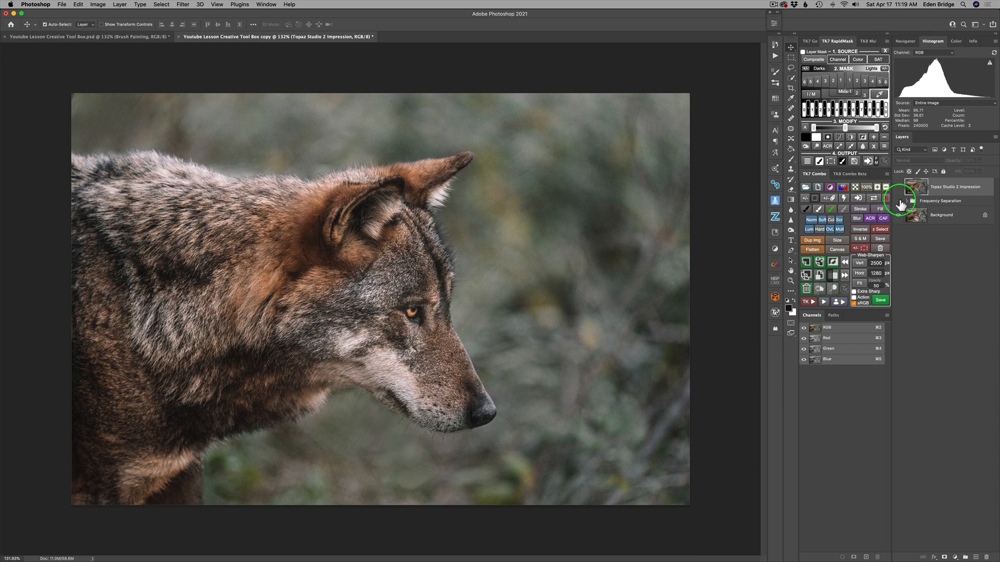
click(899, 202)
click(899, 201)
click(899, 189)
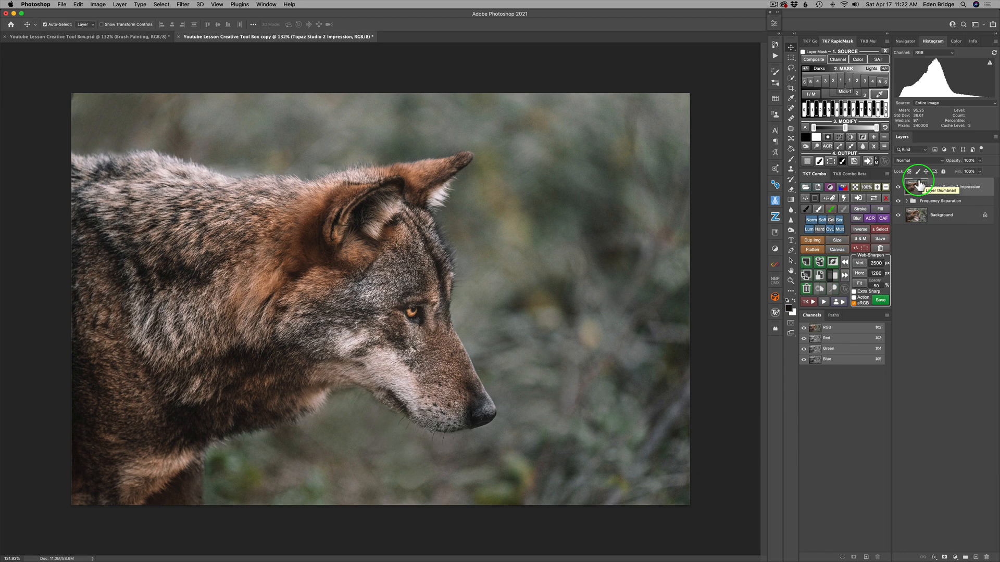
Send the Topaz Studio 2 Impression layer to the Topaz Studio 2 plugin and add an Impression filter.
click(182, 5)
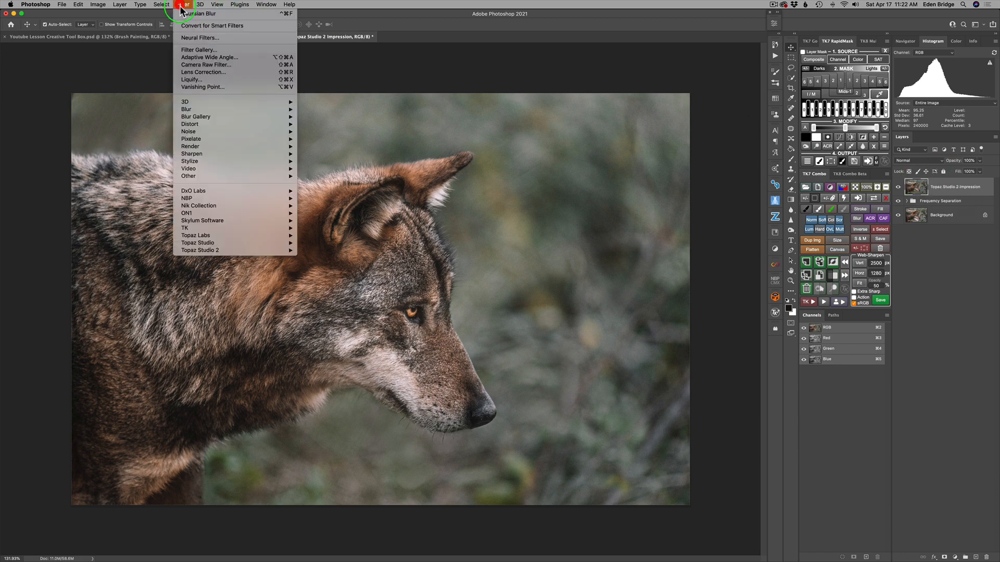
click(230, 251)
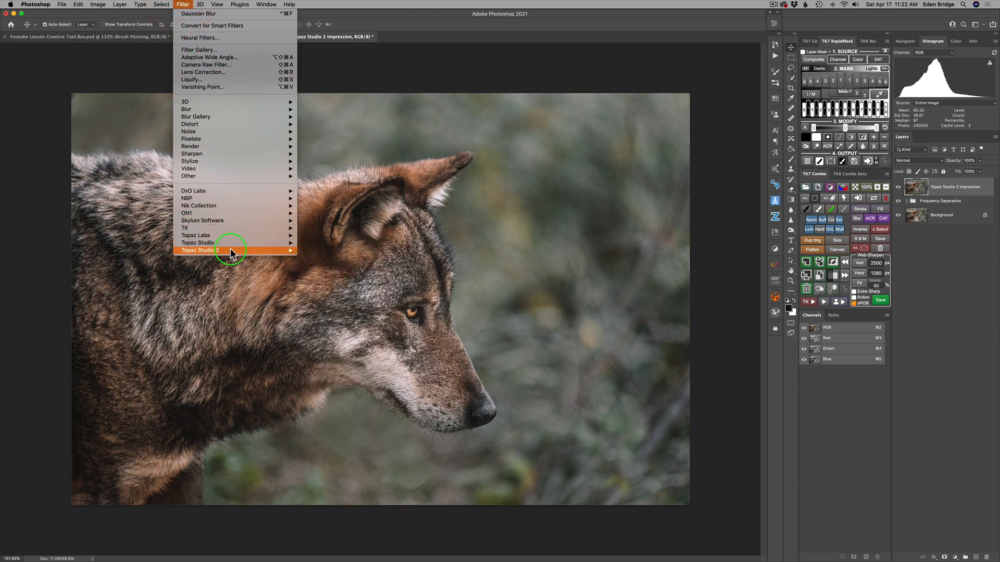
click(313, 251)
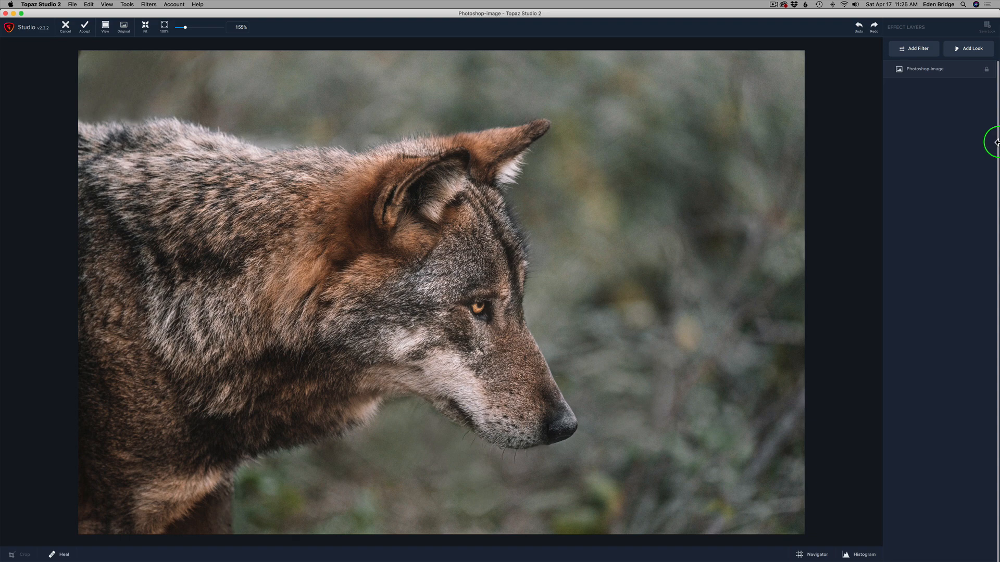
click(920, 51)
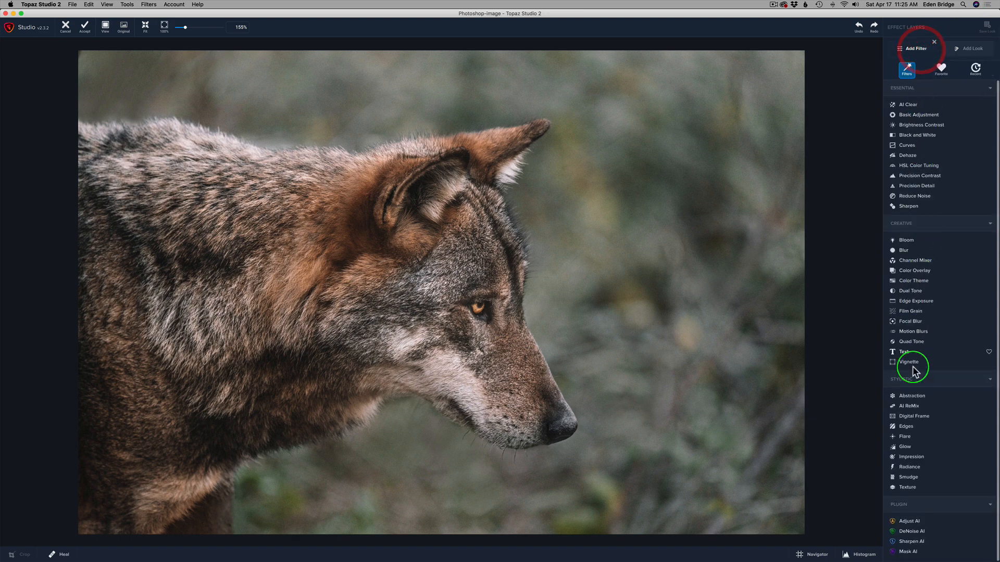
click(921, 458)
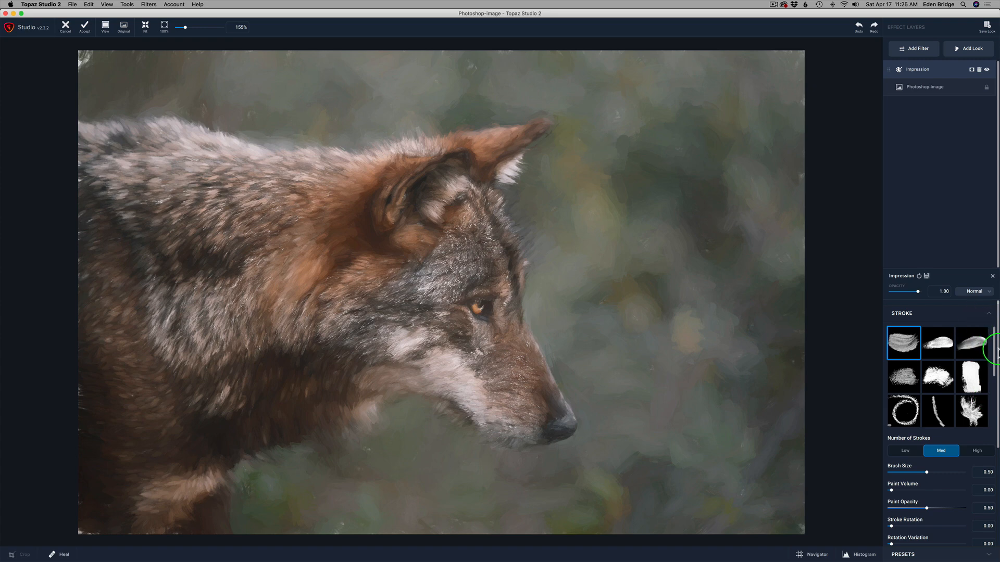
Choose the splayed, bristly brush stroke below the solid rectangular one for the Impression filter.
drag(994, 353, 993, 376)
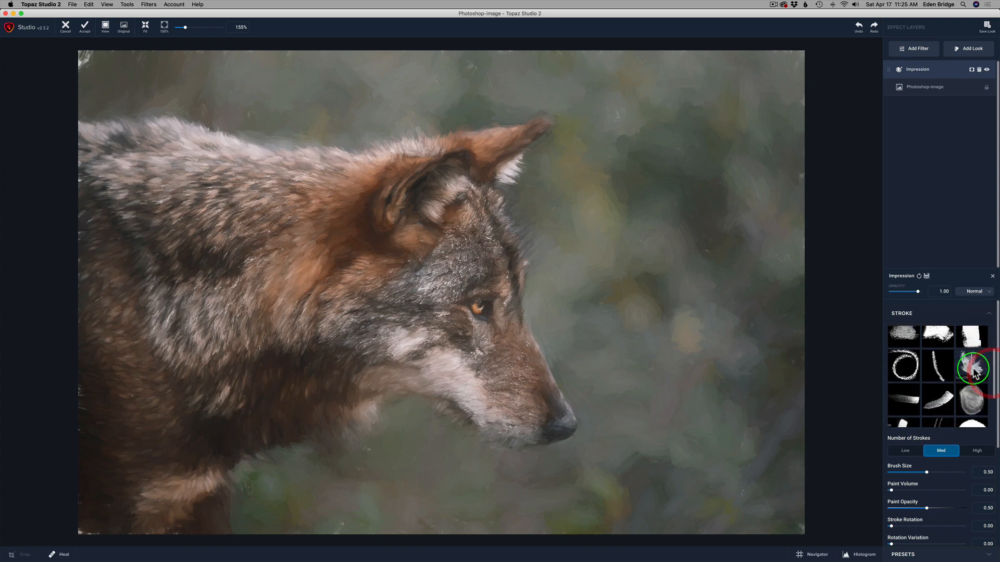
click(974, 369)
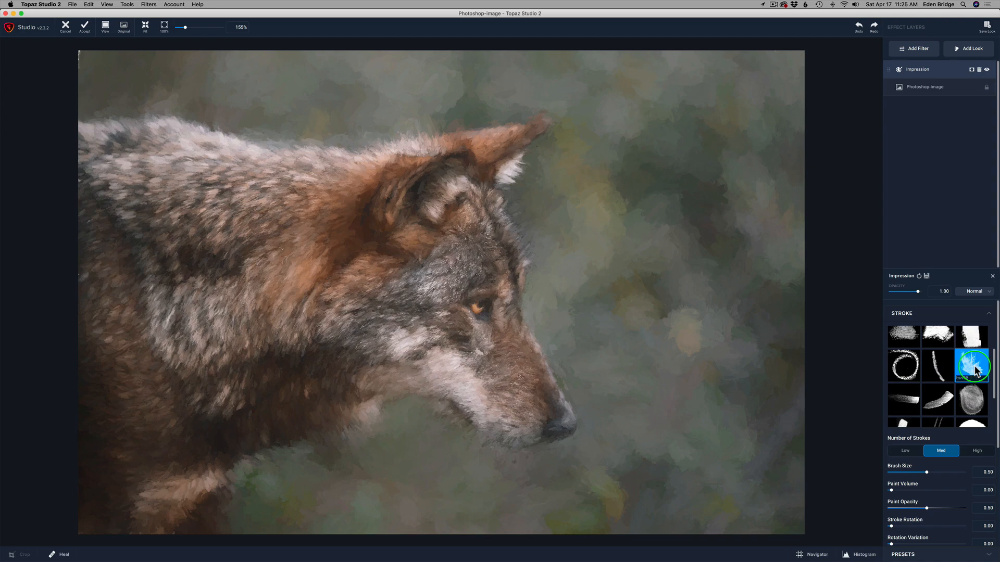
click(904, 369)
click(974, 368)
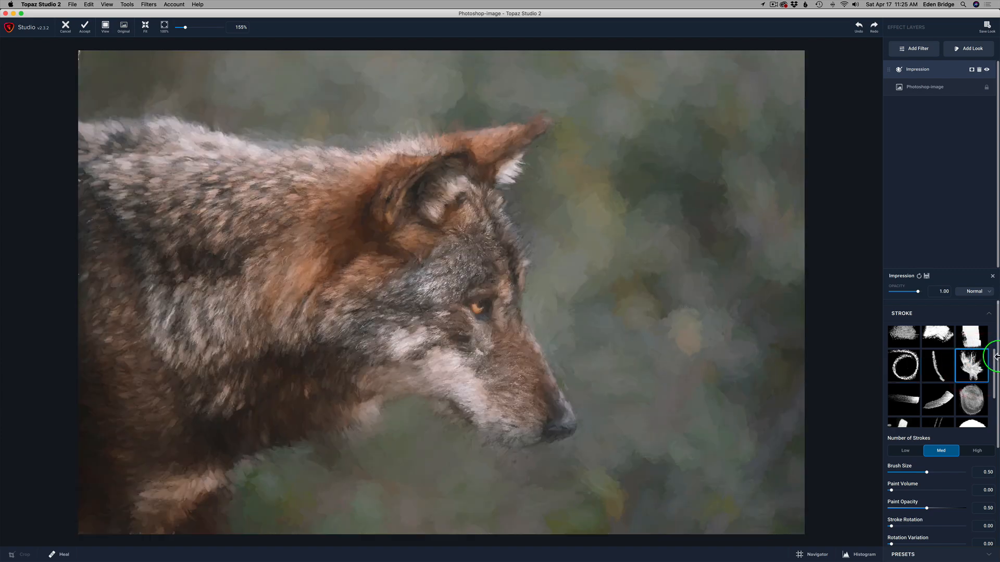
Set the background type in the Impression filter's texture settings to Original.
drag(996, 357, 982, 502)
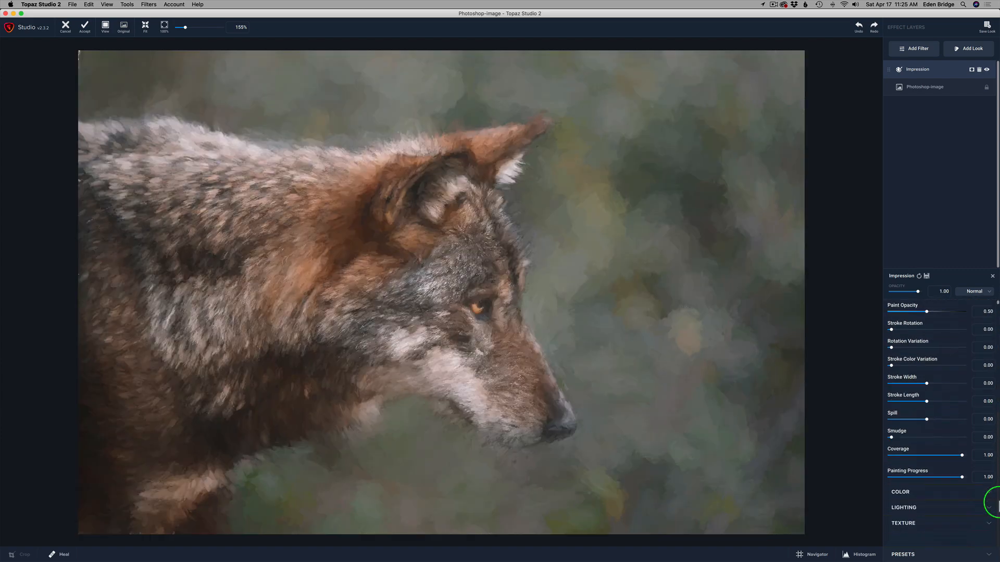
click(952, 524)
drag(996, 433, 995, 556)
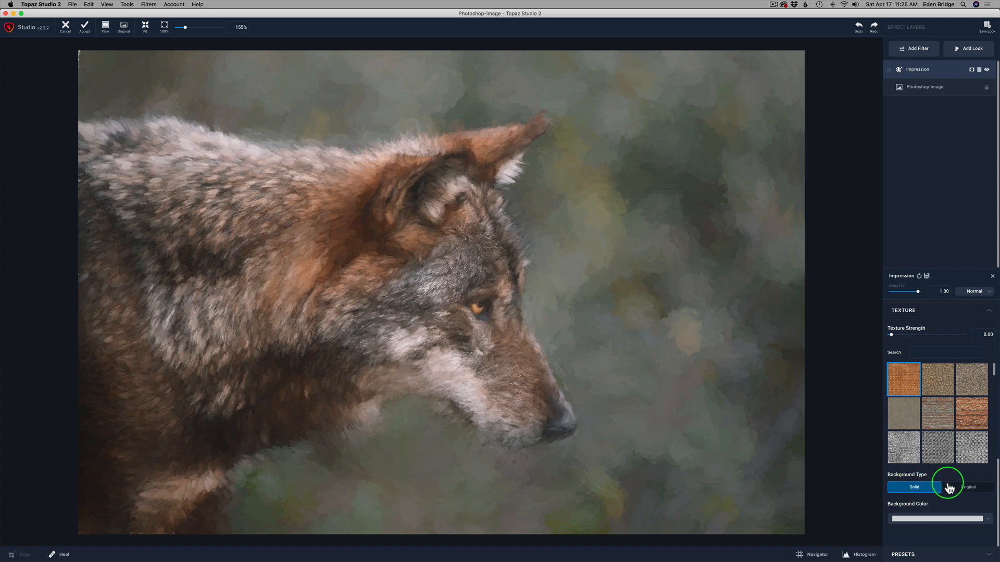
click(970, 488)
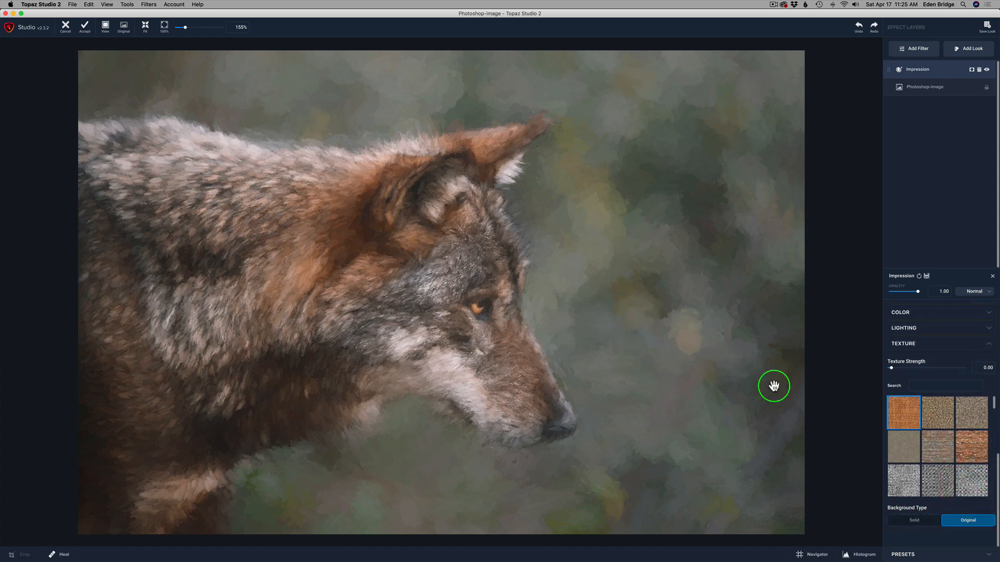
Set the number of strokes to High, the brush size to 0.25 and the paint volume to 0.32.
drag(996, 468, 989, 292)
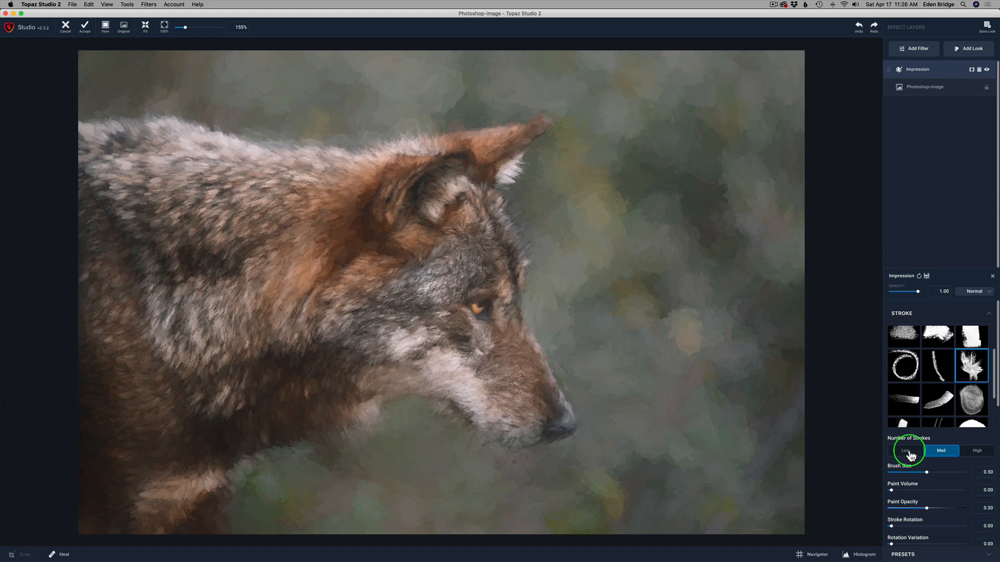
click(974, 450)
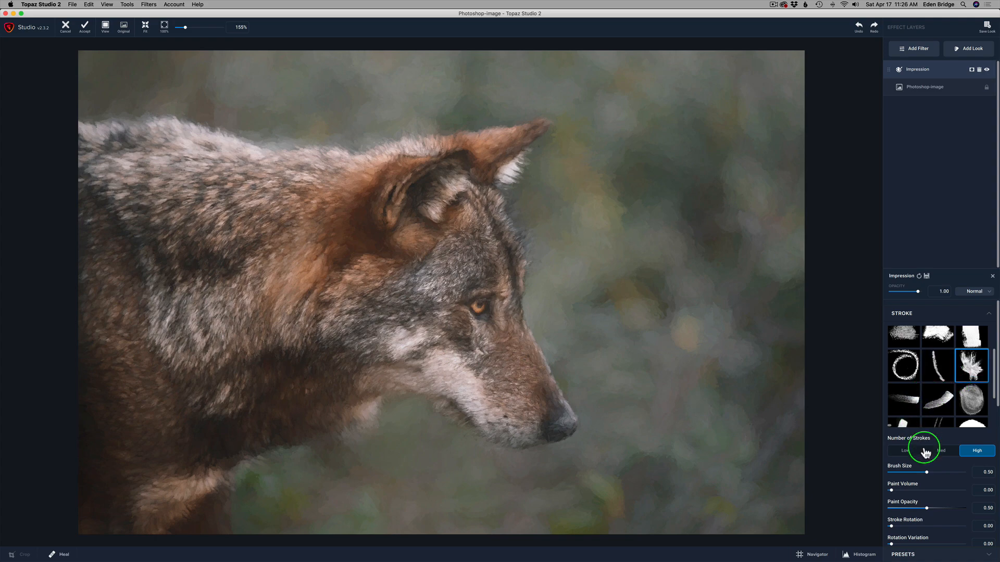
mouse_move(926, 474)
mouse_down()
mouse_move(964, 473)
mouse_move(913, 475)
mouse_up()
mouse_move(910, 471)
mouse_down()
mouse_move(897, 490)
mouse_move(958, 489)
mouse_move(909, 480)
mouse_move(963, 484)
mouse_move(910, 488)
mouse_move(938, 483)
mouse_move(917, 478)
mouse_move(957, 490)
mouse_move(915, 493)
mouse_up()
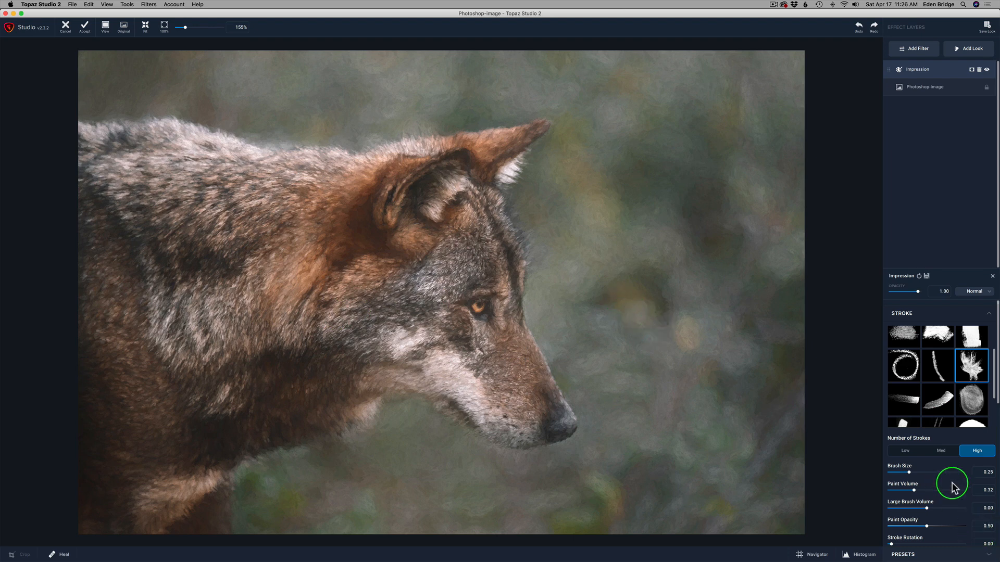
Set the large brush volume to -0.35, try a stroke width of 1.00, and settle the width at -0.06.
drag(997, 397, 995, 459)
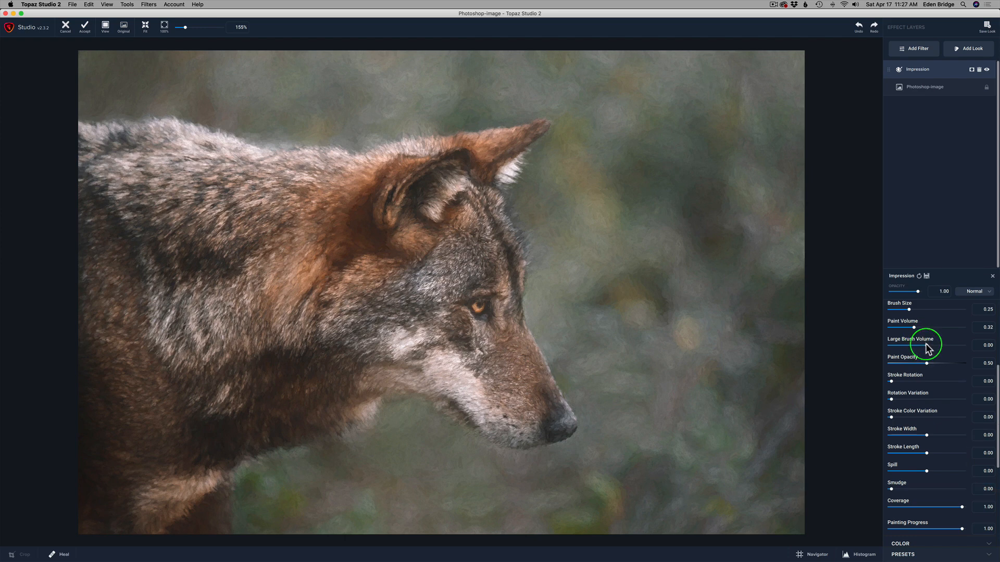
mouse_move(927, 350)
mouse_down()
mouse_move(901, 342)
mouse_move(996, 359)
mouse_move(922, 346)
mouse_move(993, 346)
mouse_move(927, 345)
mouse_move(986, 359)
mouse_move(915, 349)
mouse_up()
mouse_move(926, 439)
mouse_down()
mouse_move(897, 433)
mouse_move(997, 444)
mouse_move(919, 434)
mouse_move(976, 431)
mouse_up()
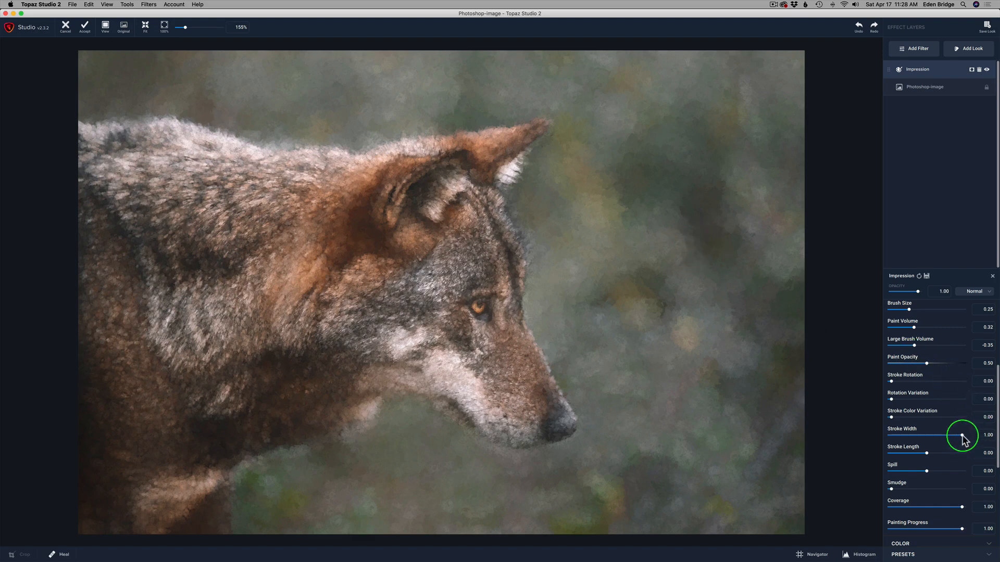
mouse_move(961, 435)
mouse_down()
mouse_move(916, 435)
mouse_move(924, 435)
mouse_up()
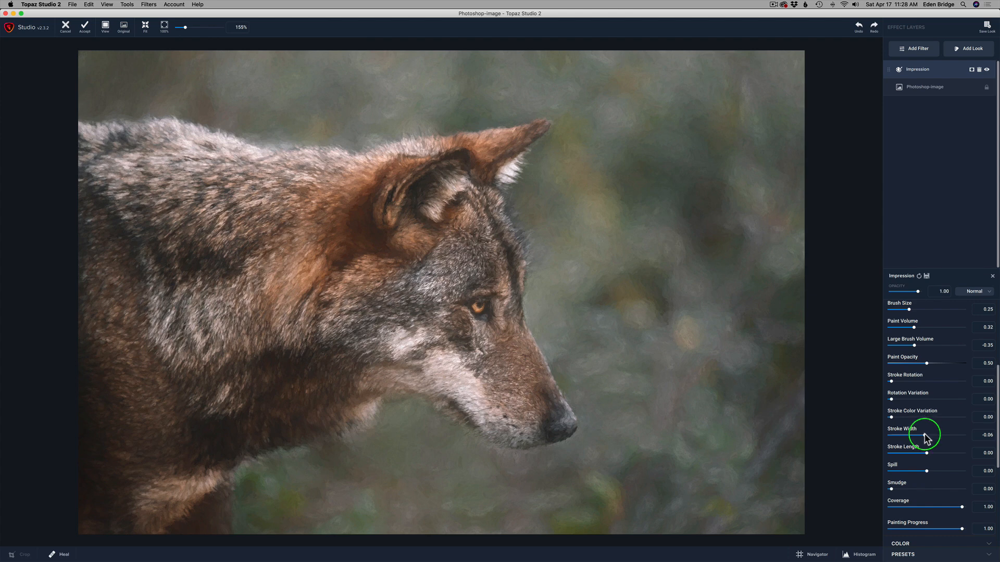
Raise the Impression filter's stroke length to its maximum of 1.00.
drag(928, 454, 996, 458)
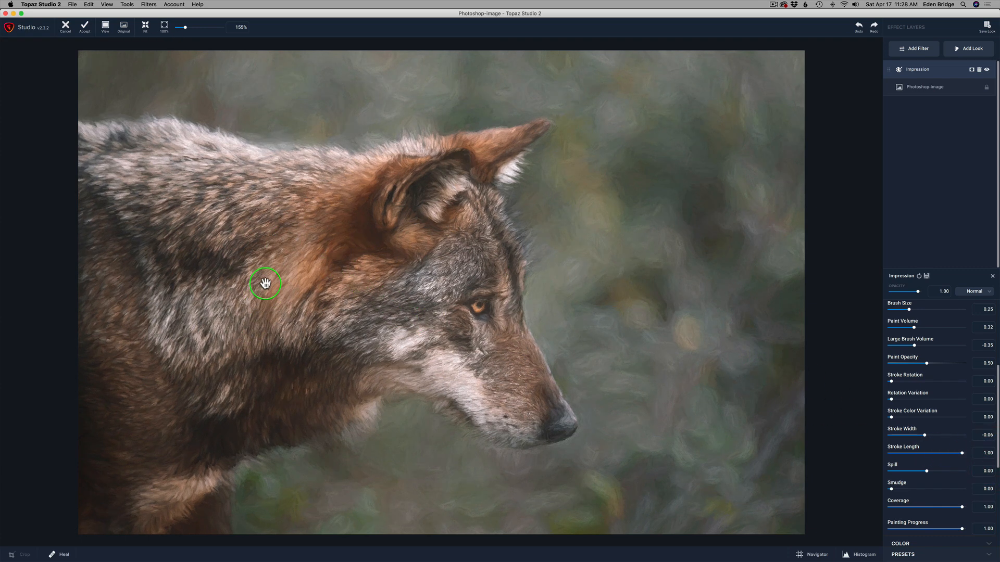
mouse_move(963, 454)
mouse_down()
mouse_move(855, 444)
mouse_move(971, 455)
mouse_up()
click(982, 451)
Try a spill of 0.93 on the strokes, reset it, and set the spill to 0.25.
drag(927, 472, 960, 471)
drag(464, 290, 323, 329)
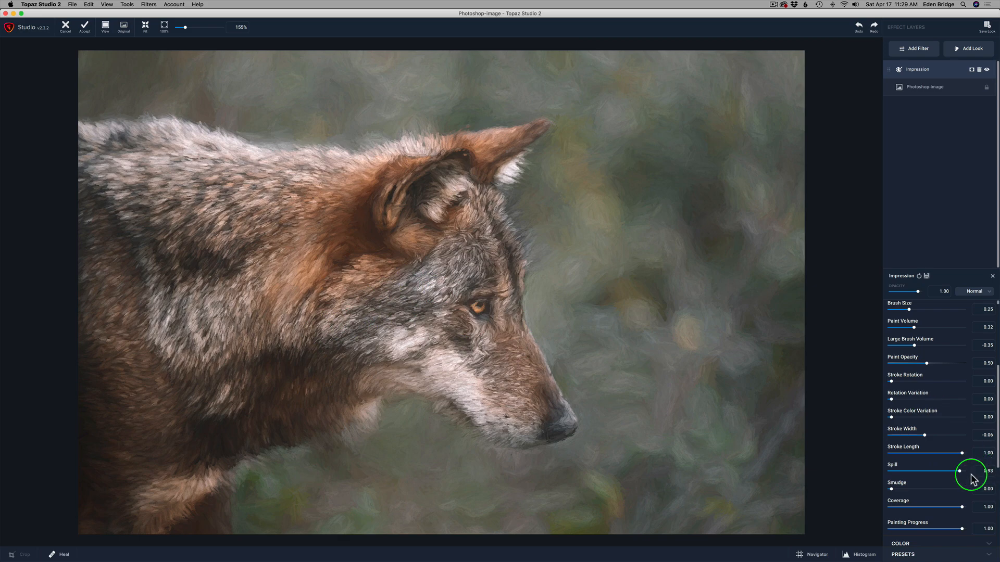
drag(961, 474, 923, 472)
double_click(893, 465)
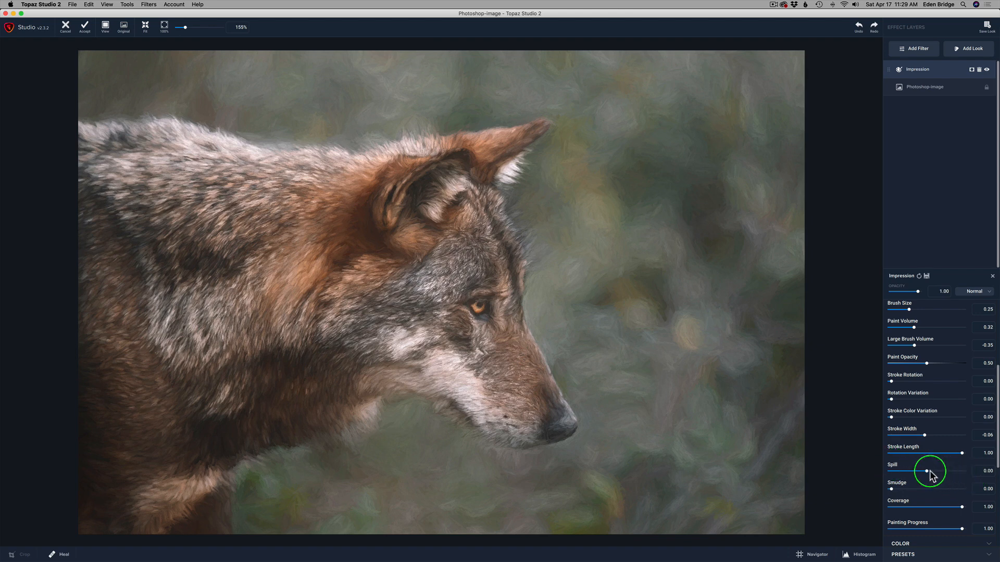
mouse_move(927, 471)
mouse_down()
mouse_move(951, 473)
mouse_move(934, 473)
mouse_up()
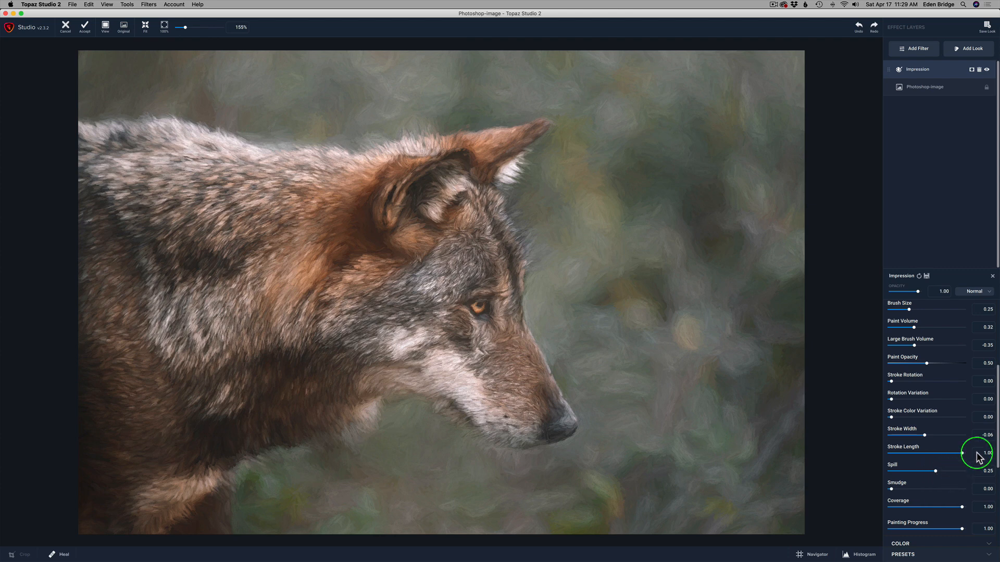
In the Impression filter's lighting settings, set the contrast to 0.21 and lower the shadow to about -0.19.
scroll(997, 452, down, 1)
scroll(997, 452, down, 5)
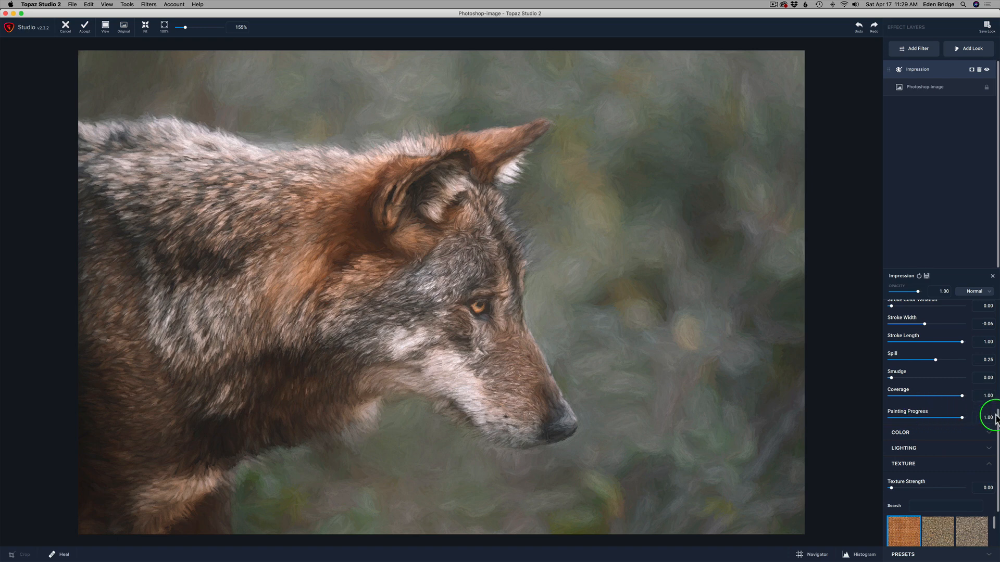
drag(997, 418, 998, 313)
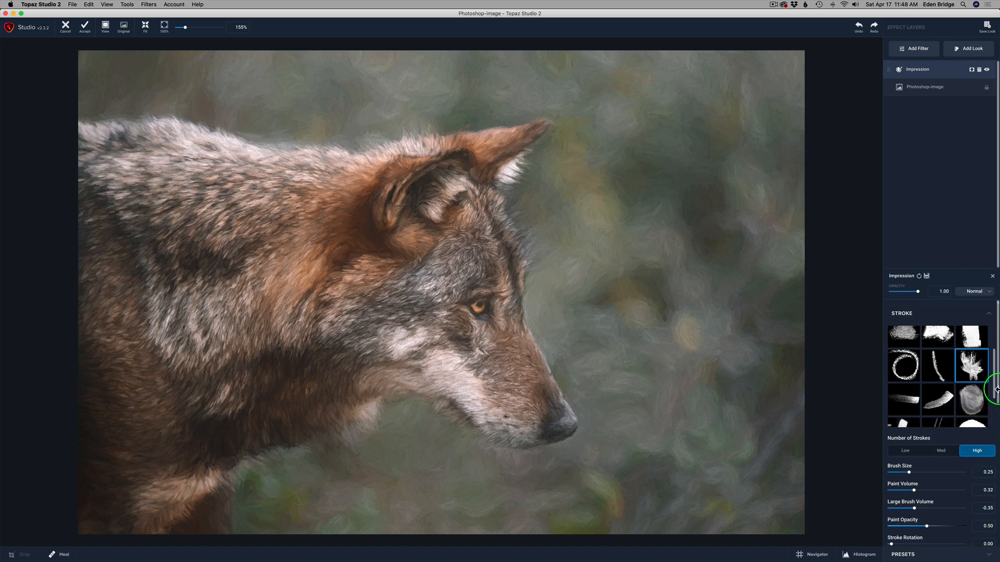
drag(996, 392, 996, 509)
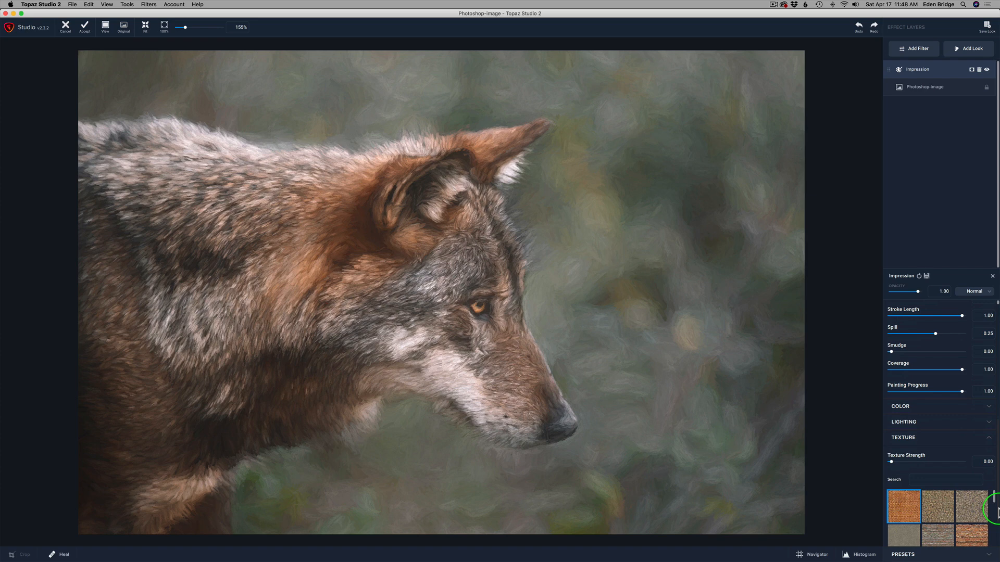
click(990, 423)
drag(996, 412, 997, 435)
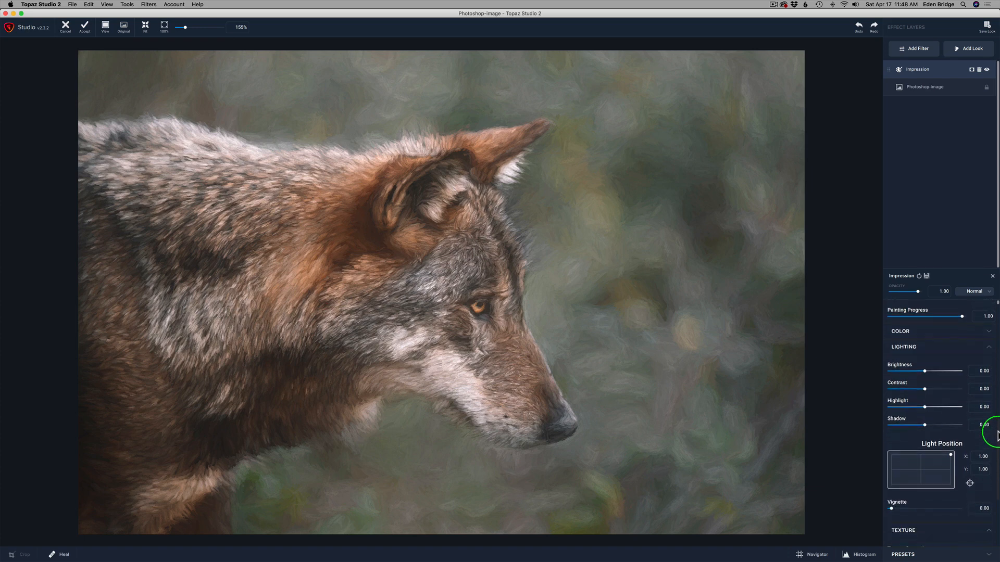
click(998, 432)
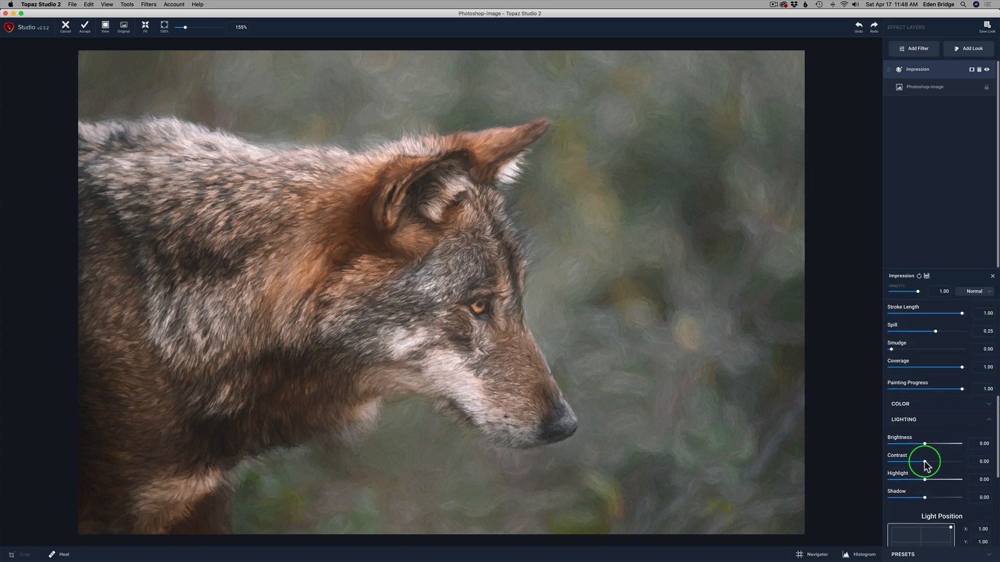
drag(925, 465, 932, 463)
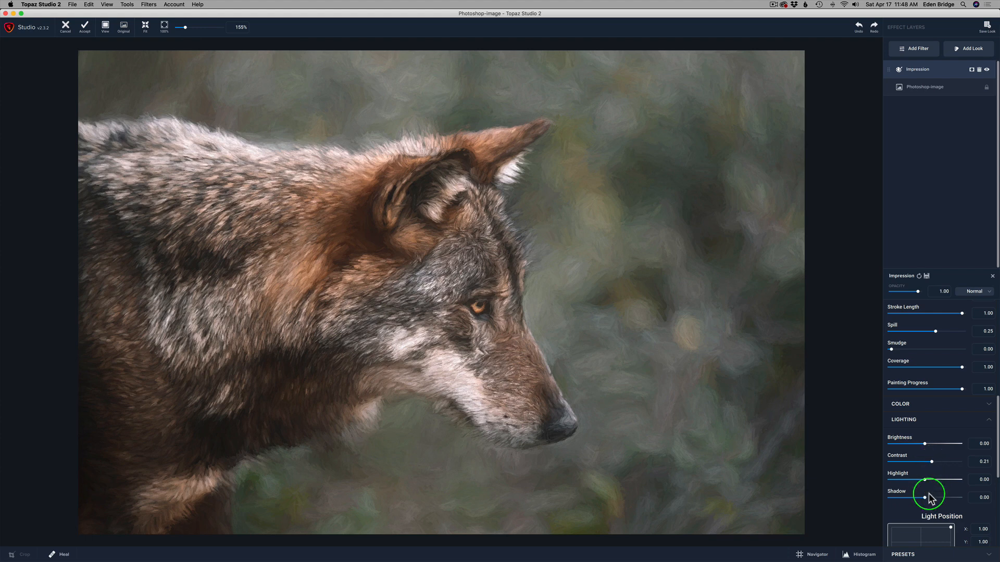
drag(925, 501, 919, 501)
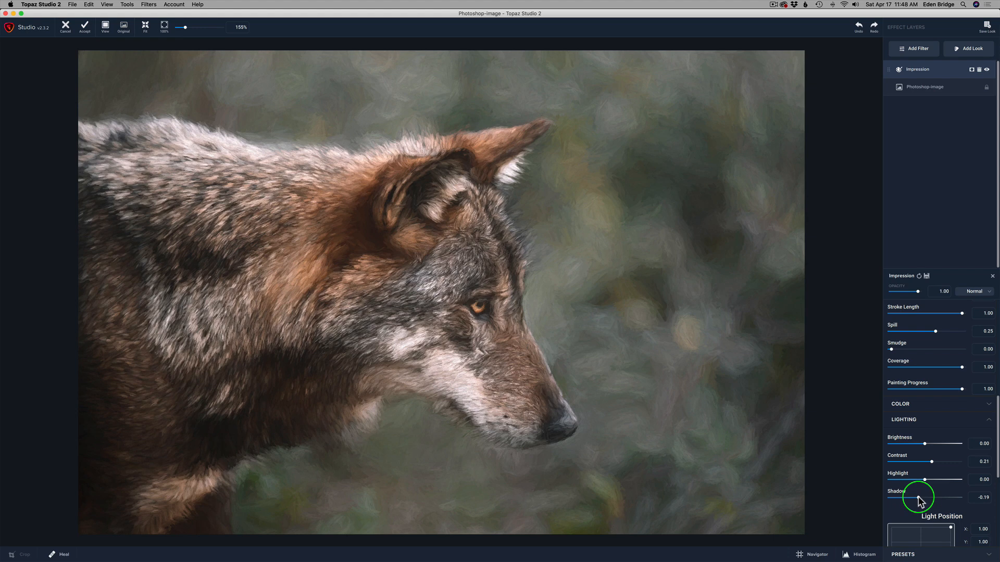
drag(919, 501, 918, 498)
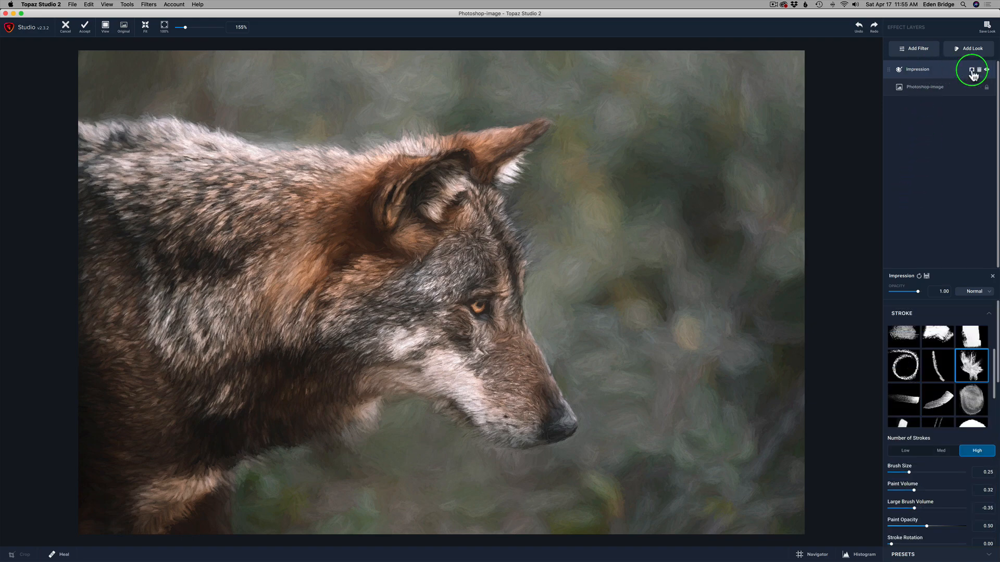
Add a mask to the Impression layer and invert it to solid black so the effect is hidden.
click(972, 71)
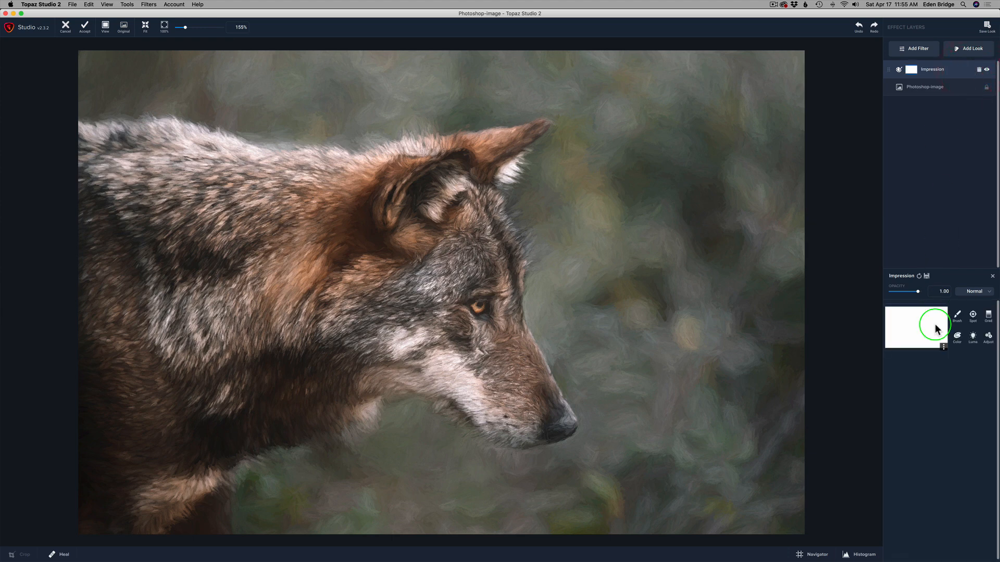
click(944, 348)
click(935, 387)
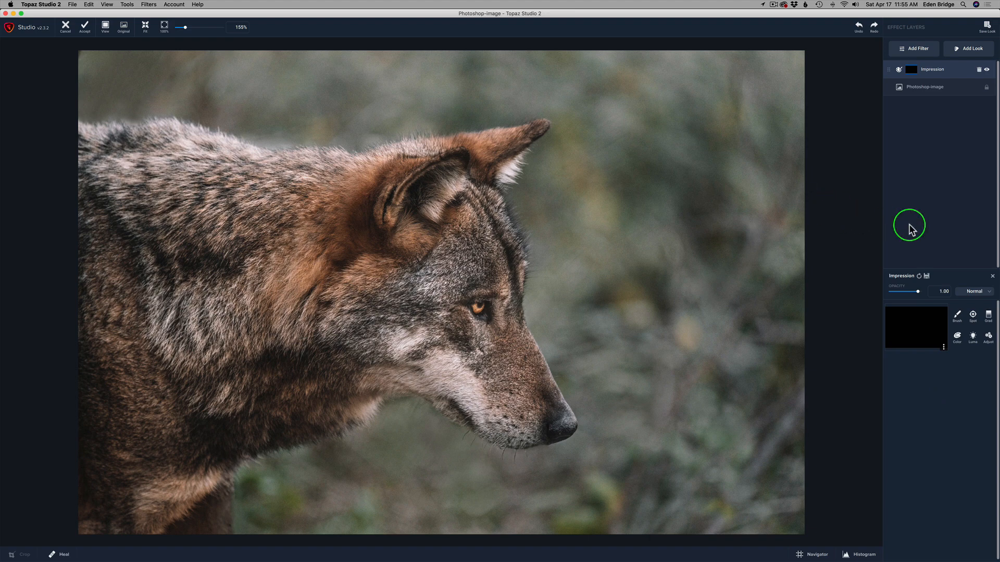
Set up the mask brush to reveal the effect, with transparency 1.00 and radius 0.10.
click(957, 318)
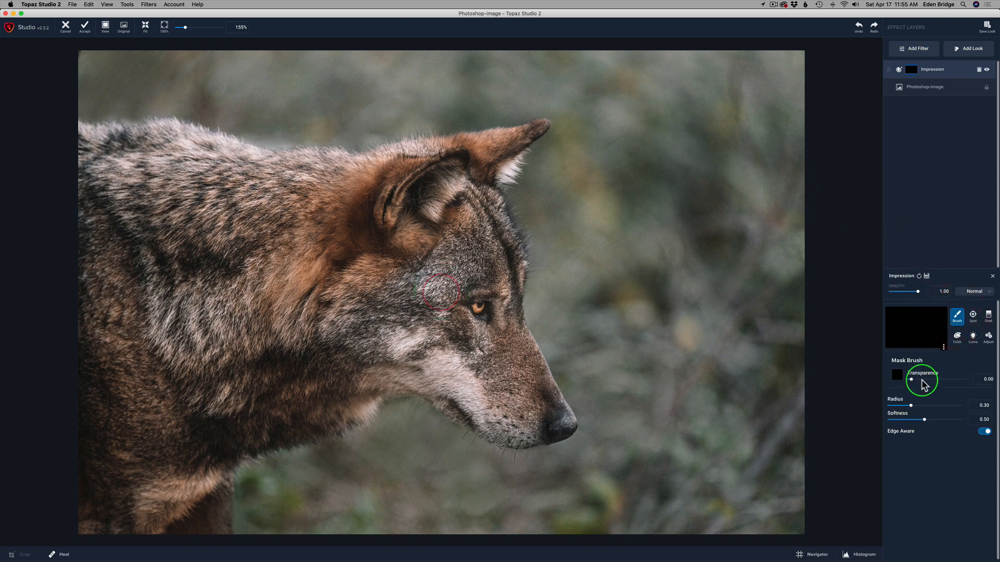
drag(912, 383, 970, 379)
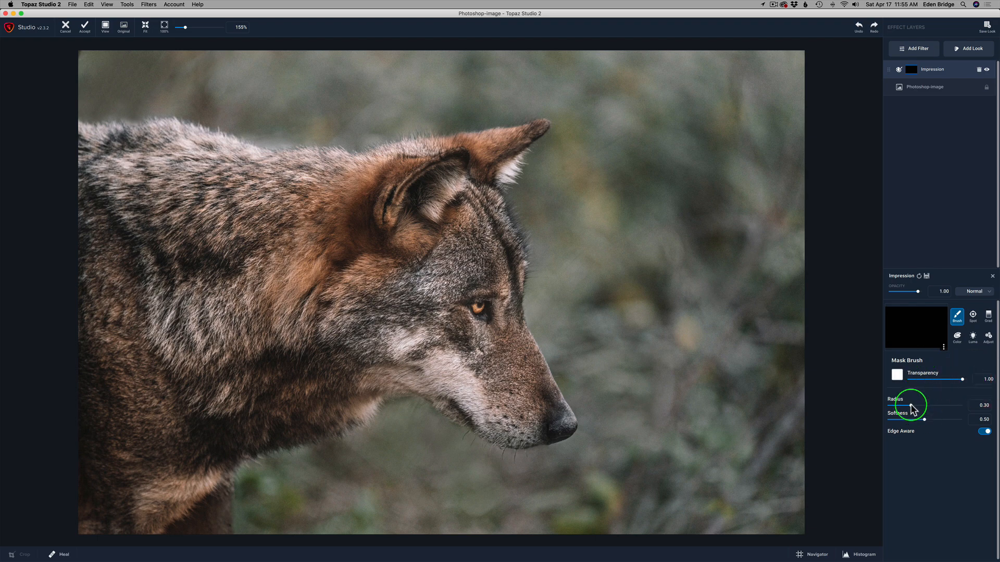
mouse_move(908, 406)
mouse_down()
mouse_move(921, 404)
mouse_move(901, 401)
mouse_up()
click(613, 202)
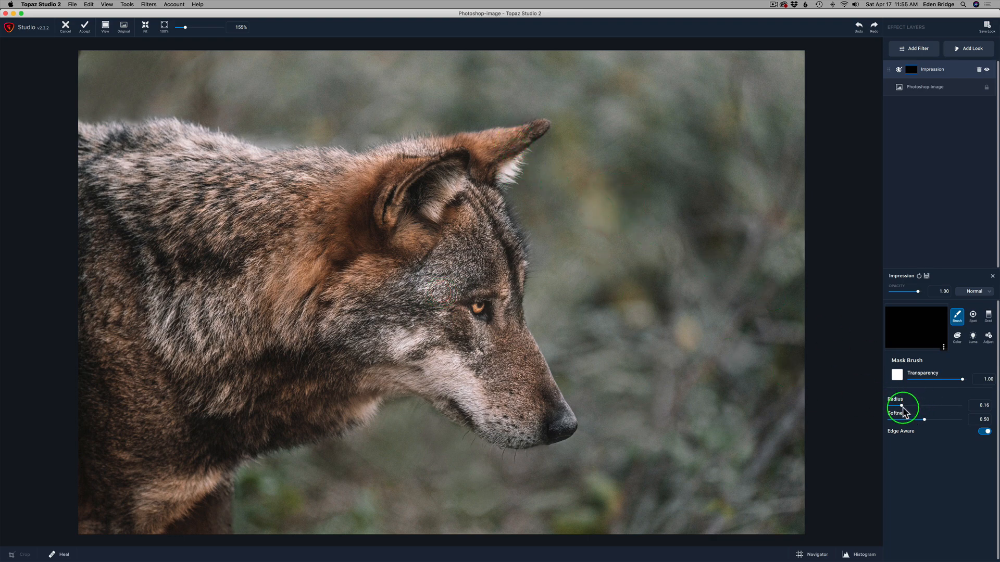
drag(902, 407, 896, 406)
Paint white on the mask along the wolf's outline, covering the ear, face, muzzle, chest and back edges.
drag(545, 125, 488, 137)
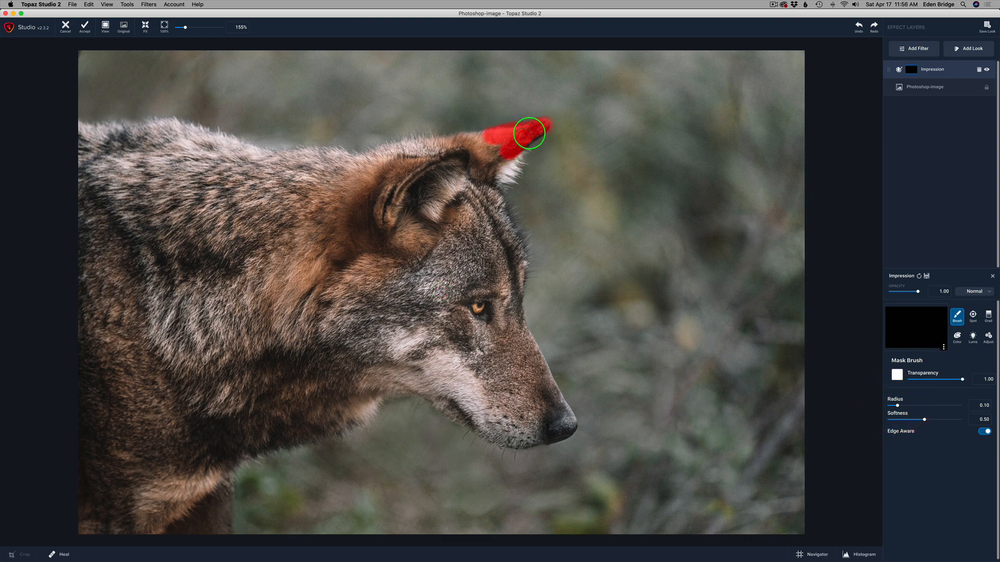
mouse_move(518, 142)
mouse_down()
mouse_move(500, 177)
mouse_move(519, 148)
mouse_move(509, 178)
mouse_move(489, 148)
mouse_move(458, 155)
mouse_up()
click(509, 161)
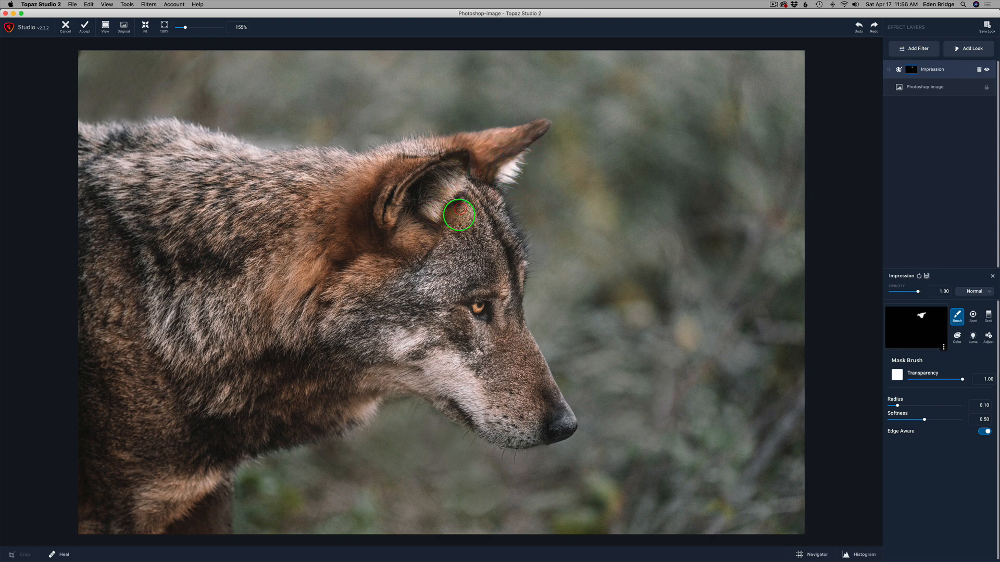
mouse_move(490, 192)
mouse_down()
mouse_move(525, 249)
mouse_move(520, 328)
mouse_move(567, 417)
mouse_move(555, 438)
mouse_move(570, 426)
mouse_move(519, 443)
mouse_move(487, 437)
mouse_move(389, 390)
mouse_move(367, 420)
mouse_move(233, 464)
mouse_move(244, 464)
mouse_move(231, 470)
mouse_move(226, 534)
mouse_up()
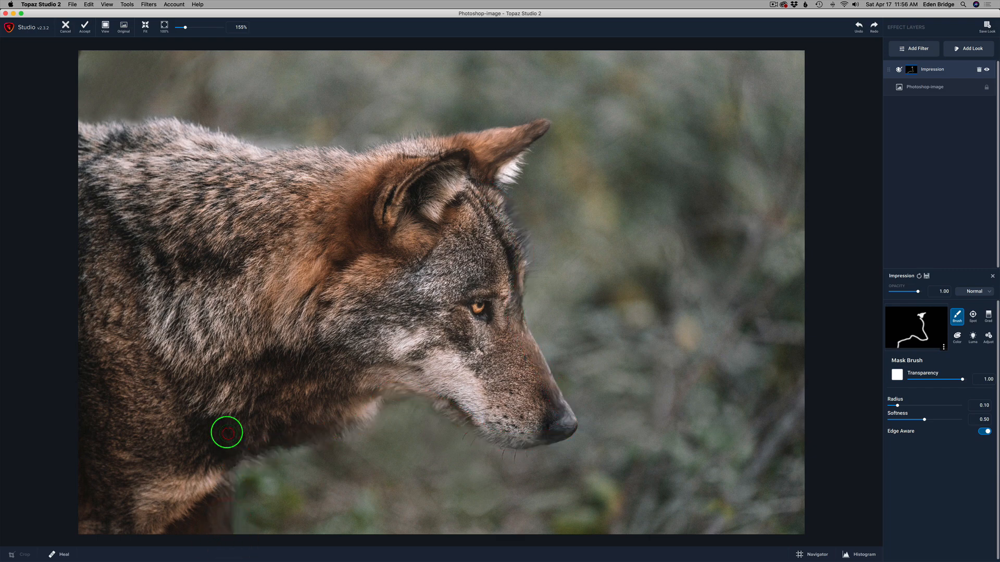
mouse_move(79, 128)
mouse_down()
mouse_move(178, 123)
mouse_move(285, 152)
mouse_move(351, 153)
mouse_move(408, 134)
mouse_move(464, 140)
mouse_up()
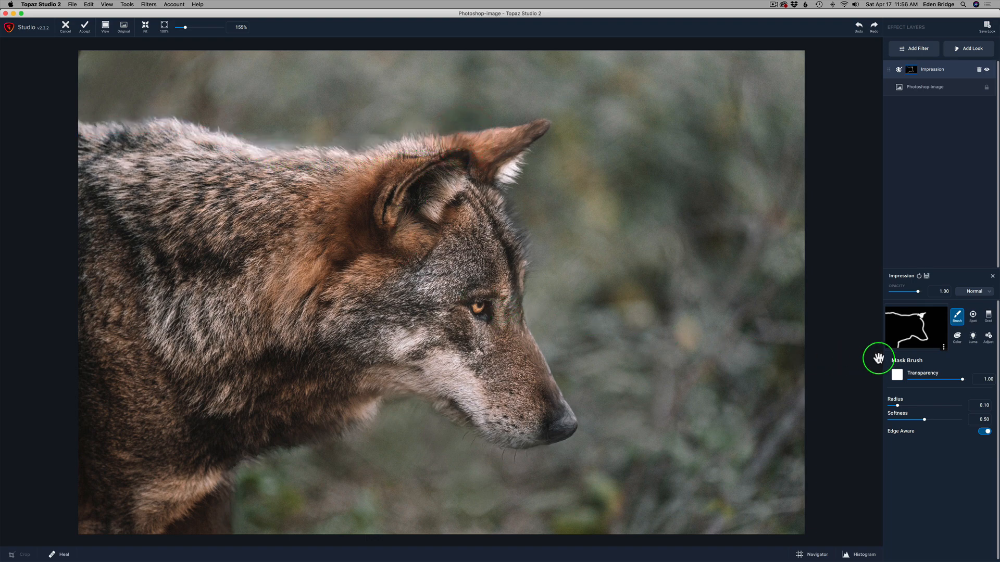
Enlarge the mask brush radius to 0.51 and paint the Impression effect into the wolf's body, neck and head.
drag(897, 407, 925, 405)
mouse_move(206, 208)
mouse_down()
mouse_move(183, 186)
mouse_move(107, 179)
mouse_move(234, 202)
mouse_move(367, 203)
mouse_move(81, 174)
mouse_move(199, 193)
mouse_move(357, 196)
mouse_move(444, 184)
mouse_move(476, 261)
mouse_move(475, 307)
mouse_move(451, 251)
mouse_move(427, 279)
mouse_move(317, 253)
mouse_move(103, 252)
mouse_move(321, 266)
mouse_move(460, 292)
mouse_move(274, 297)
mouse_move(90, 284)
mouse_move(420, 309)
mouse_move(475, 329)
mouse_move(326, 373)
mouse_move(198, 438)
mouse_move(185, 496)
mouse_move(115, 516)
mouse_move(77, 461)
mouse_move(74, 307)
mouse_move(109, 425)
mouse_move(128, 360)
mouse_move(144, 441)
mouse_move(204, 330)
mouse_move(271, 317)
mouse_up()
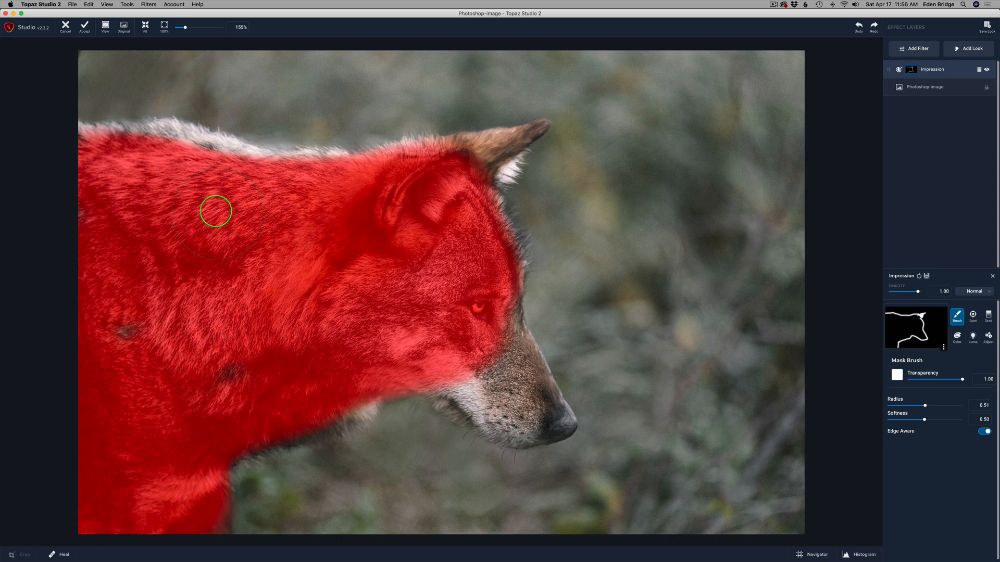
mouse_move(197, 189)
mouse_down()
mouse_move(196, 174)
mouse_move(124, 190)
mouse_up()
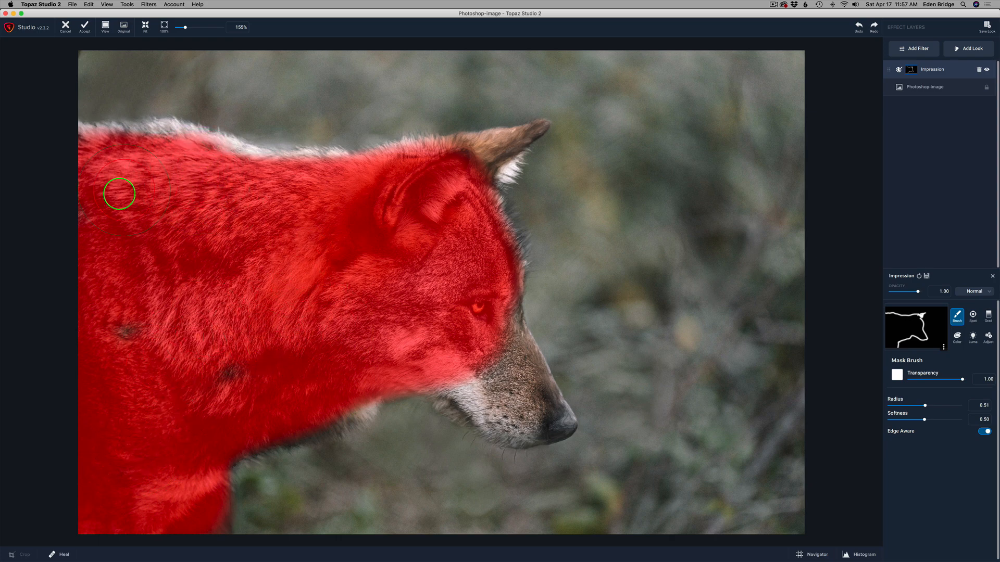
mouse_move(460, 309)
mouse_down()
mouse_move(475, 360)
mouse_move(464, 372)
mouse_move(473, 362)
mouse_move(467, 322)
mouse_move(477, 326)
mouse_move(438, 307)
mouse_up()
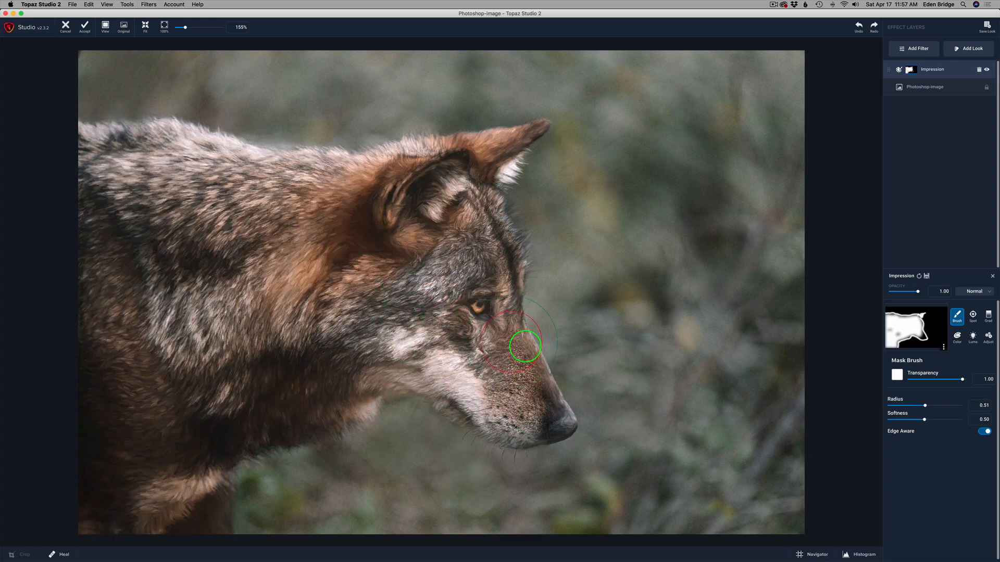
Reduce the mask brush radius to 0.27 and paint the effect over the wolf's muzzle up to the nose.
drag(925, 406, 908, 408)
mouse_move(536, 368)
mouse_down()
mouse_move(493, 352)
mouse_move(484, 333)
mouse_move(500, 339)
mouse_move(536, 404)
mouse_move(526, 419)
mouse_move(505, 408)
mouse_move(468, 325)
mouse_move(515, 377)
mouse_move(507, 410)
mouse_up()
click(531, 413)
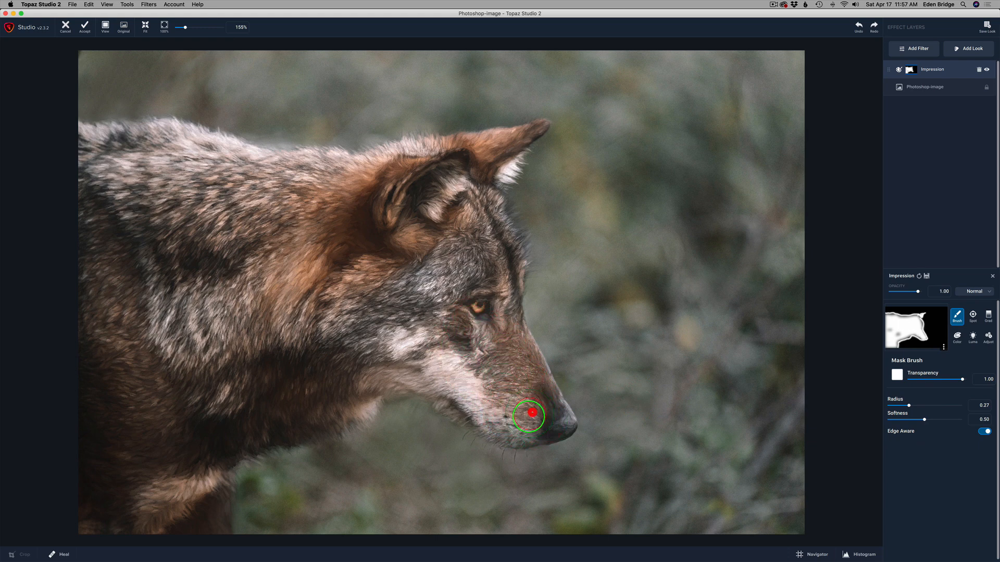
Paint over the remaining gray gaps in the mask across the wolf's shoulder, back, flank and legs.
mouse_move(226, 391)
mouse_down()
mouse_move(176, 417)
mouse_move(161, 411)
mouse_move(225, 360)
mouse_move(262, 363)
mouse_move(143, 354)
mouse_move(117, 318)
mouse_move(114, 283)
mouse_move(174, 228)
mouse_up()
click(137, 301)
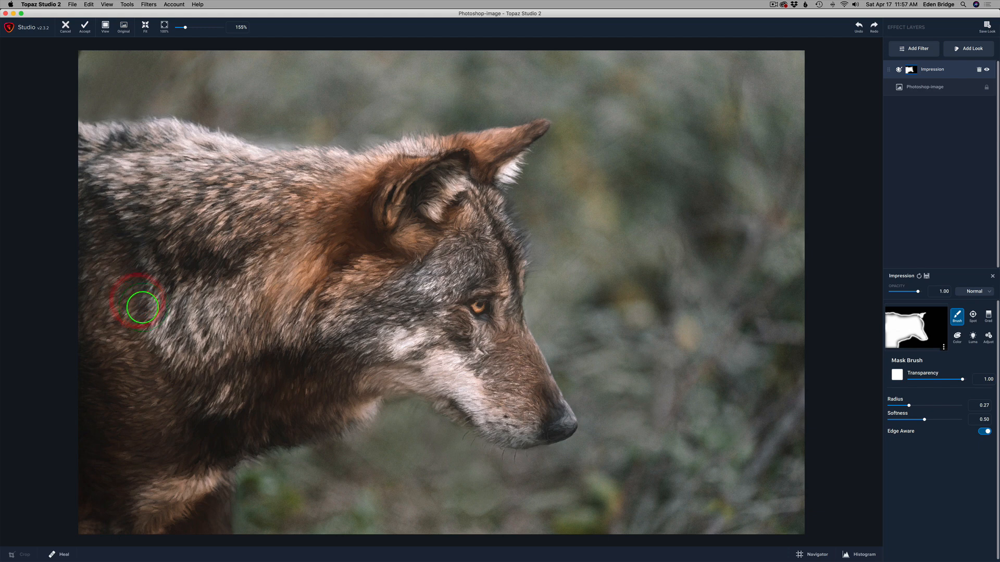
mouse_move(85, 148)
mouse_down()
mouse_move(302, 177)
mouse_move(496, 151)
mouse_move(470, 180)
mouse_move(472, 196)
mouse_move(501, 251)
mouse_move(497, 288)
mouse_move(517, 359)
mouse_move(550, 404)
mouse_move(540, 420)
mouse_move(426, 377)
mouse_move(239, 437)
mouse_move(223, 454)
mouse_move(214, 525)
mouse_up()
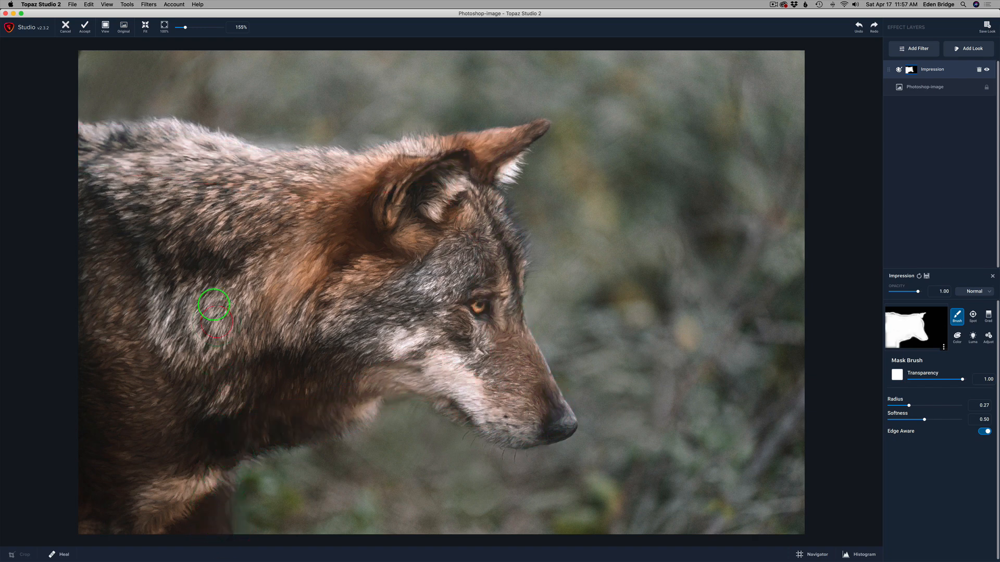
mouse_move(191, 172)
mouse_down()
mouse_move(209, 162)
mouse_move(156, 152)
mouse_move(97, 168)
mouse_up()
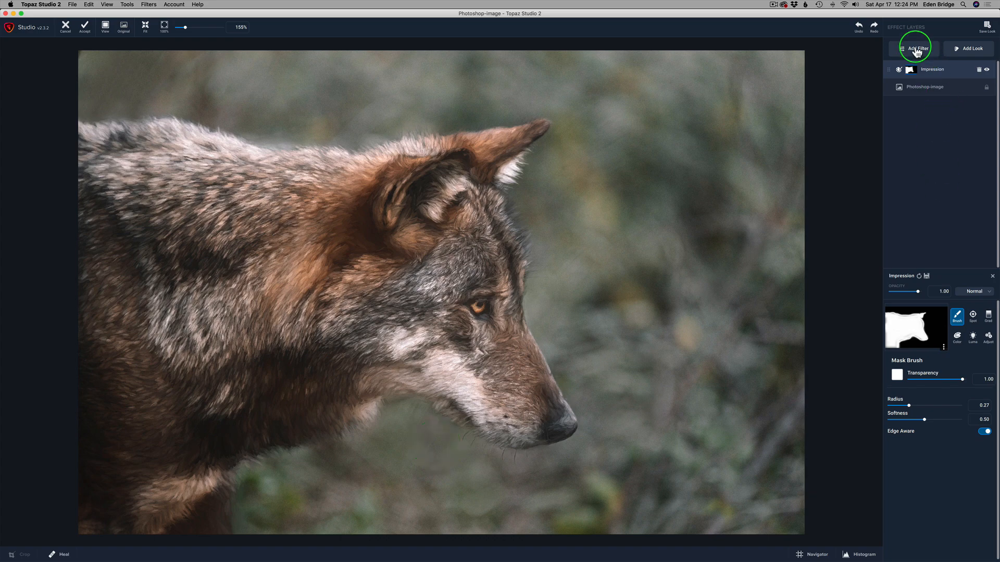
Add a second Impression filter using the solid rectangular brush stroke and a low number of strokes.
click(915, 48)
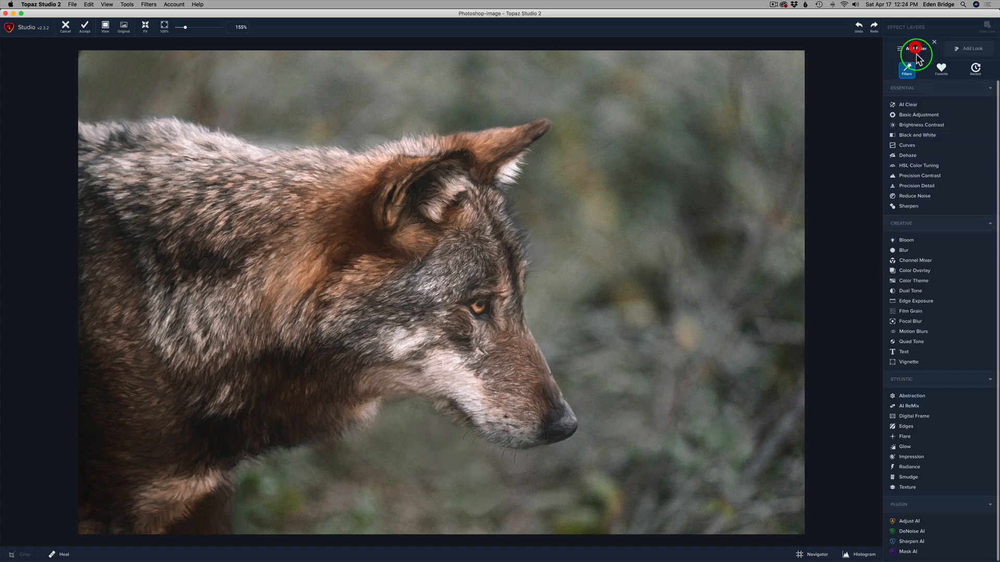
click(921, 457)
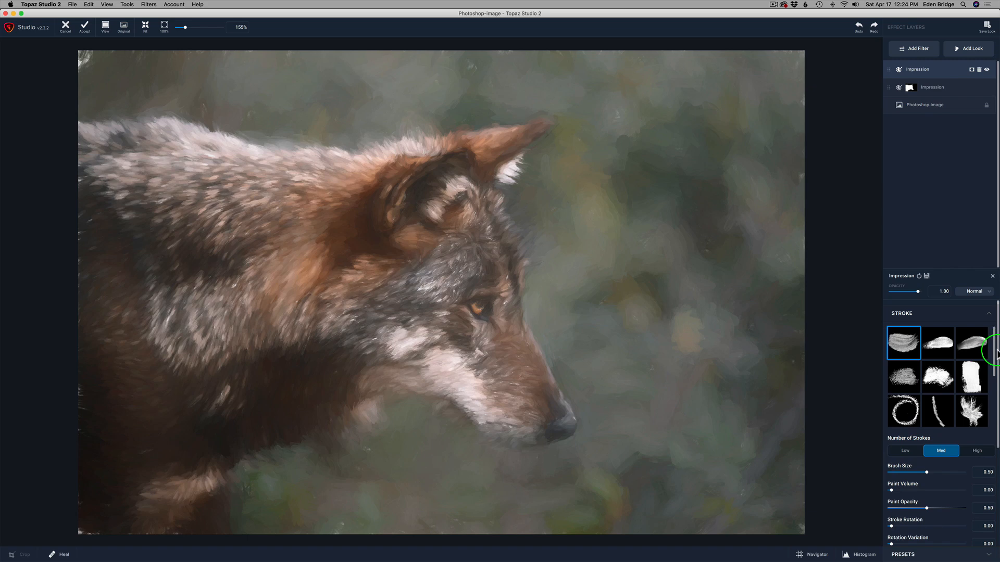
click(974, 378)
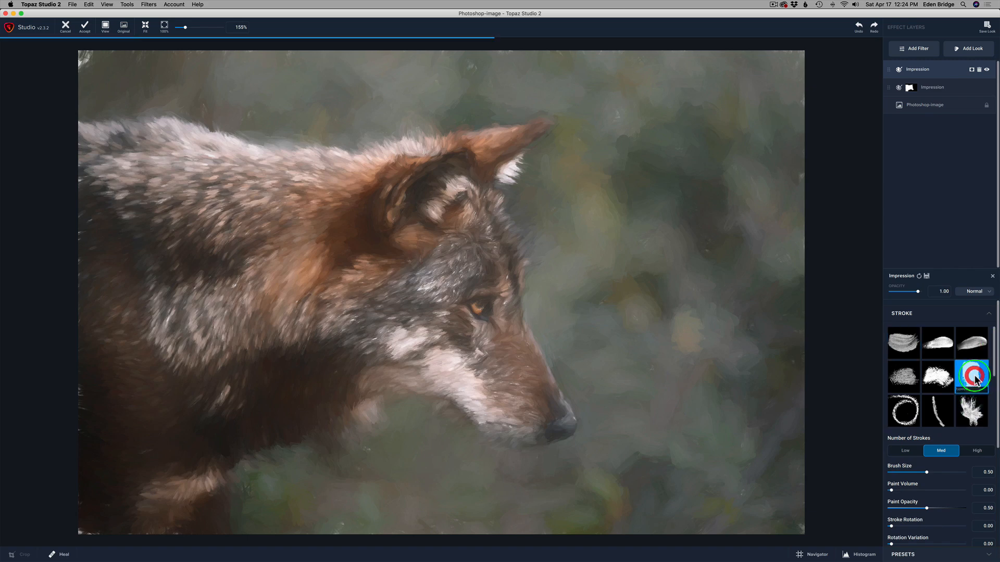
click(906, 452)
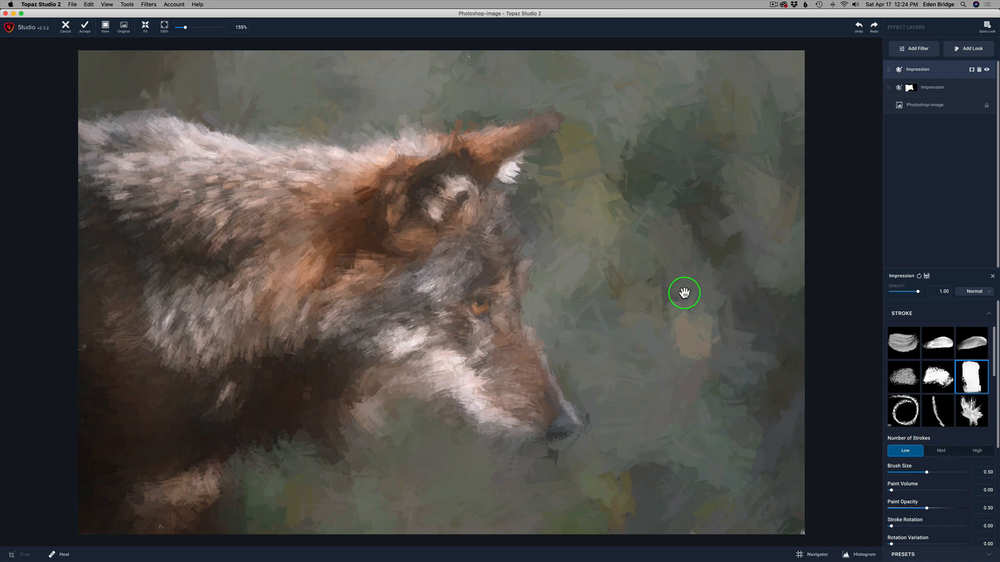
Lower the second Impression filter's brush size to 0.00 and change its texture background type to Original.
drag(997, 352, 993, 412)
drag(927, 361, 774, 357)
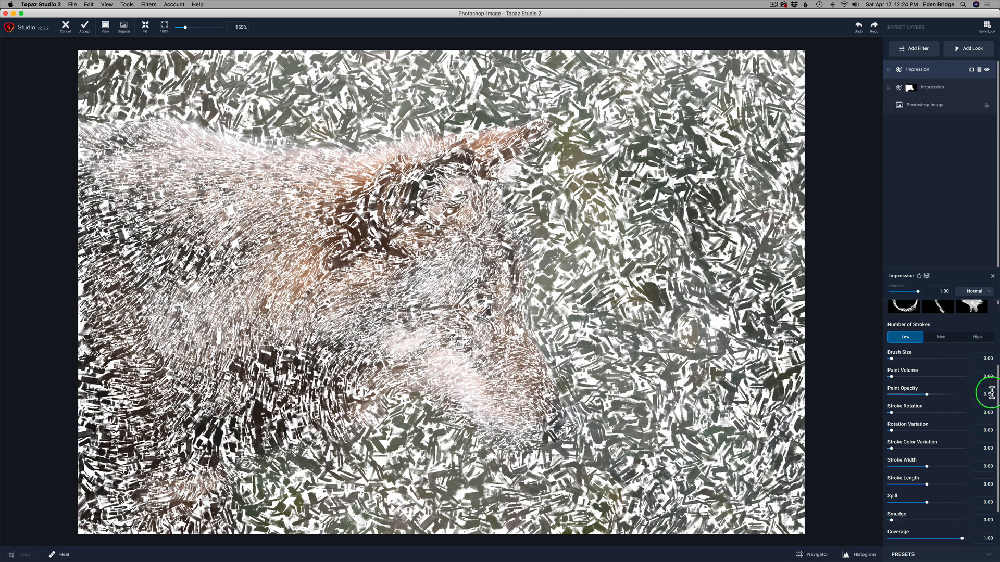
scroll(995, 396, down, 3)
click(956, 522)
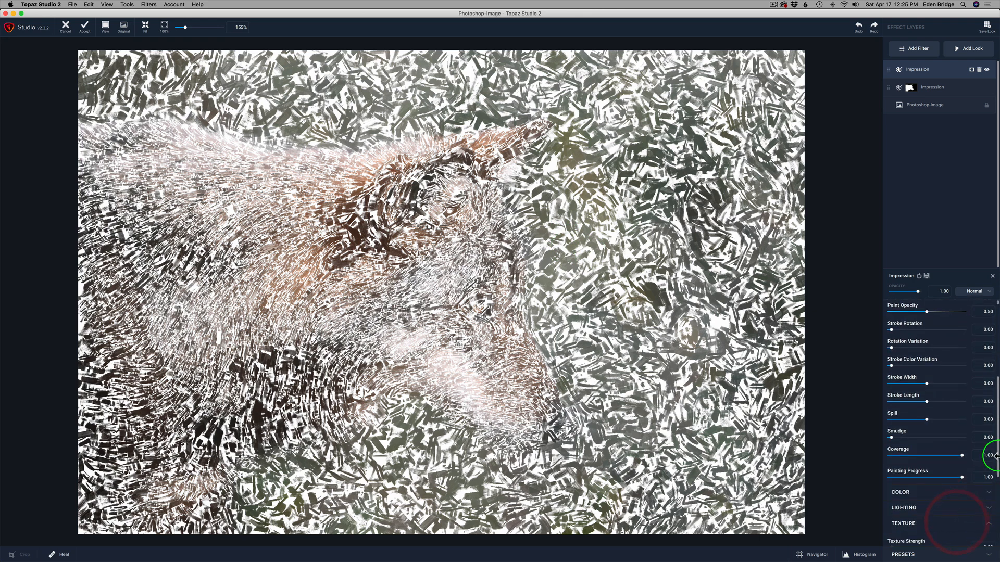
drag(997, 456, 991, 545)
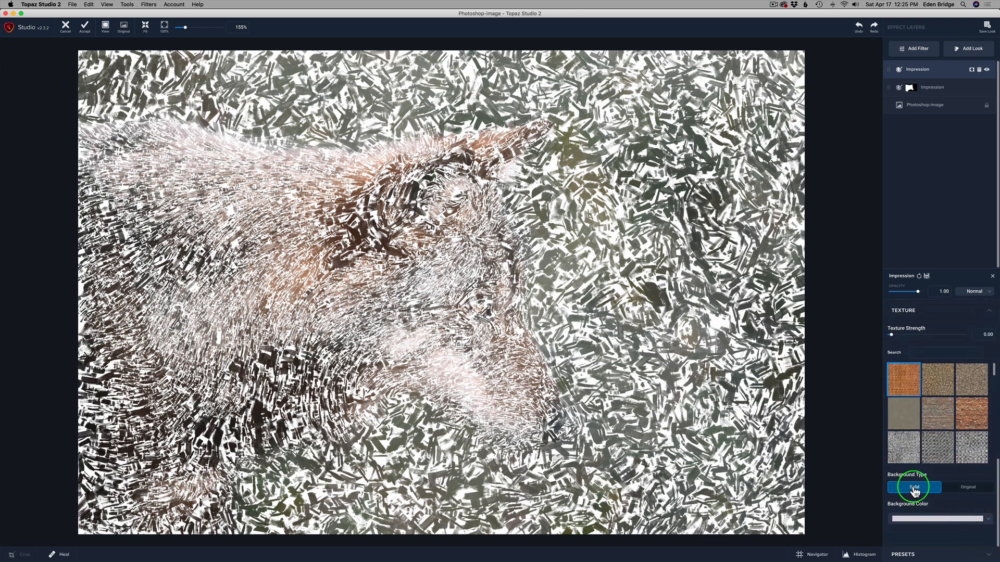
click(968, 487)
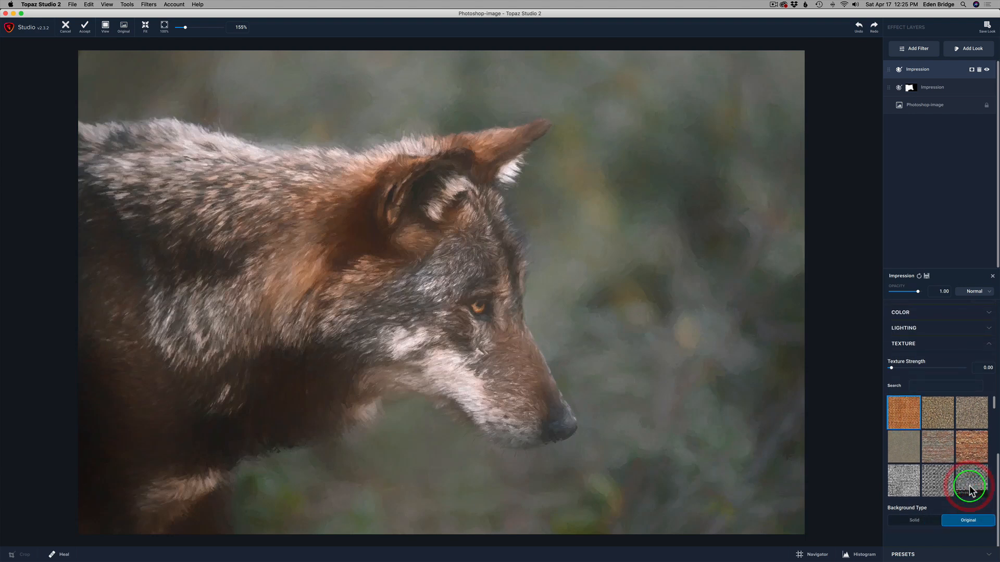
Set the strokes' paint opacity to 0.27, stroke width to 0.18 and stroke length to -0.29.
drag(996, 479, 992, 307)
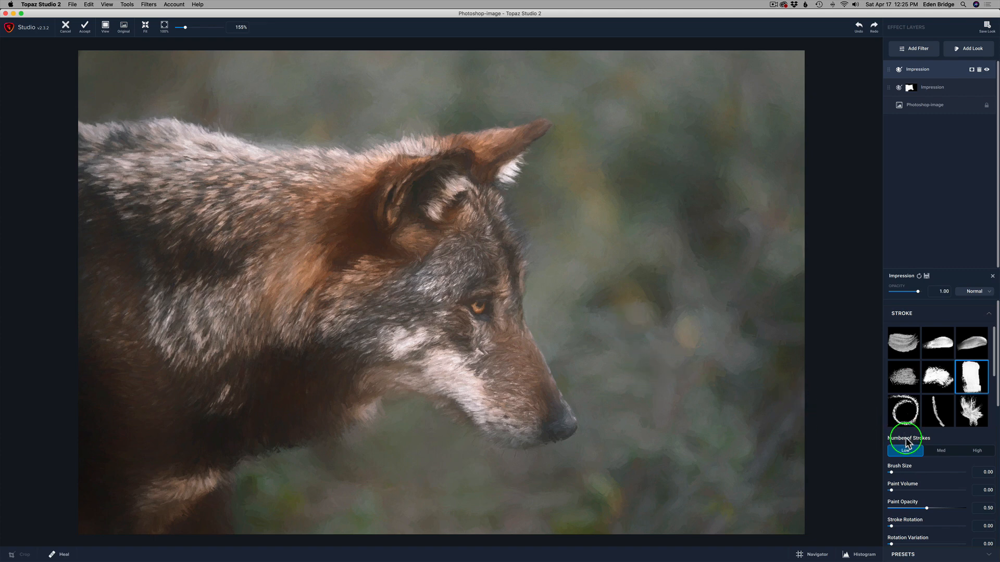
mouse_move(996, 396)
mouse_down()
mouse_move(993, 424)
mouse_move(910, 419)
mouse_up()
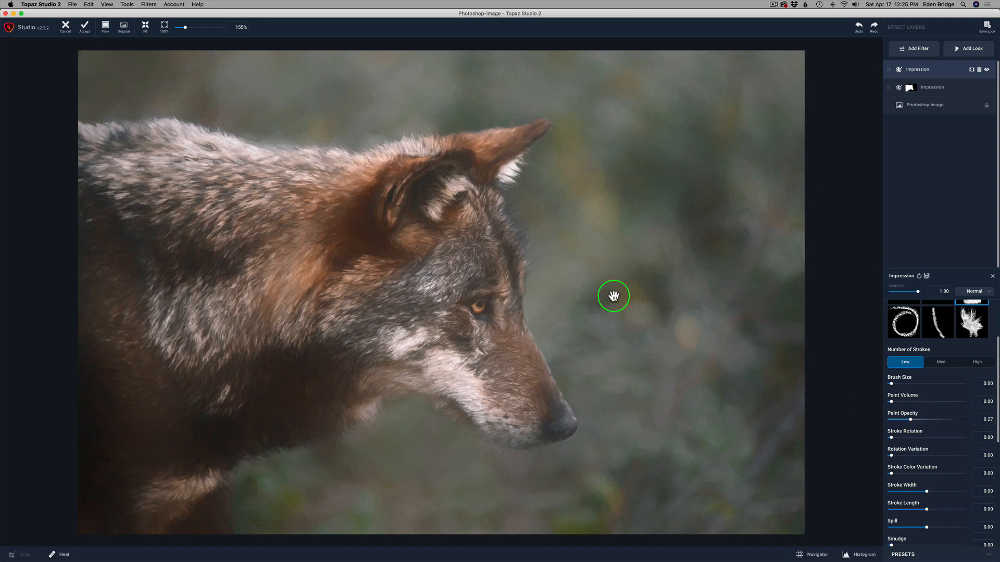
drag(997, 390, 996, 417)
mouse_move(930, 403)
mouse_down()
mouse_move(951, 402)
mouse_move(904, 403)
mouse_move(932, 402)
mouse_move(949, 423)
mouse_move(888, 414)
mouse_move(933, 415)
mouse_move(915, 417)
mouse_up()
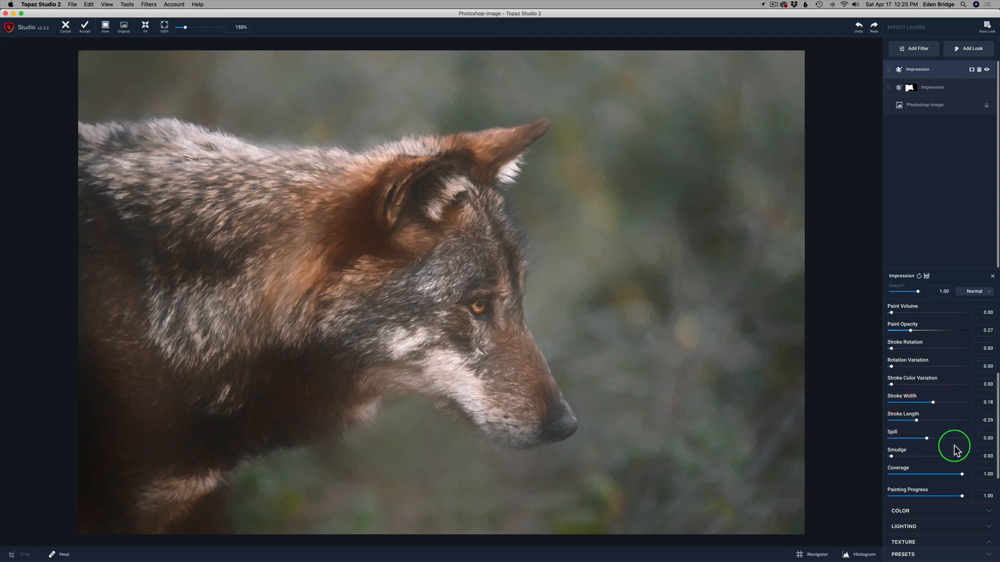
Try a smudge of 0.44 on the strokes, and settle it at 0.23.
drag(891, 454, 923, 456)
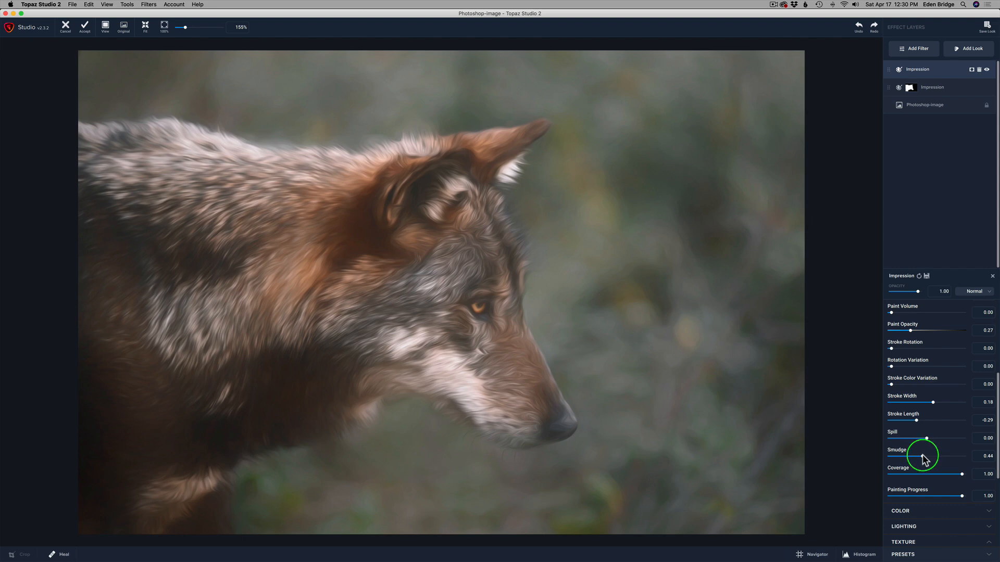
drag(921, 456, 904, 451)
click(906, 456)
click(907, 456)
Copy the wolf mask from the lower Impression layer onto the upper one and invert it to target the background.
right_click(911, 88)
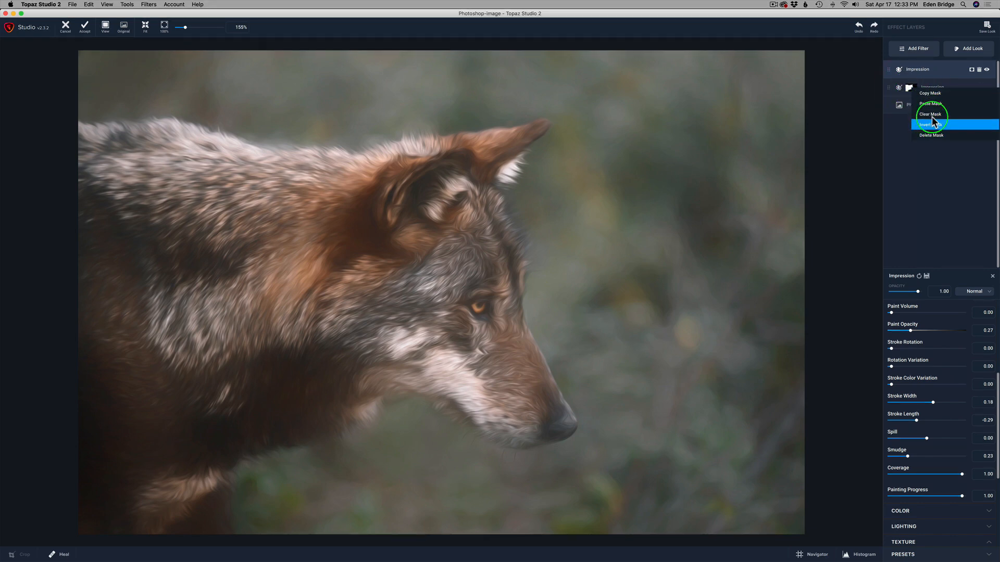
click(930, 94)
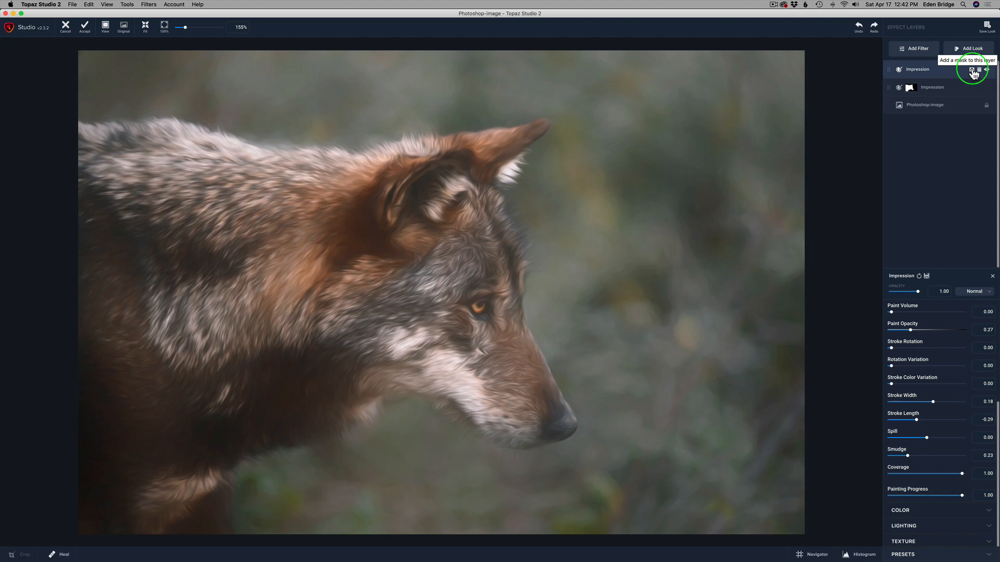
click(972, 71)
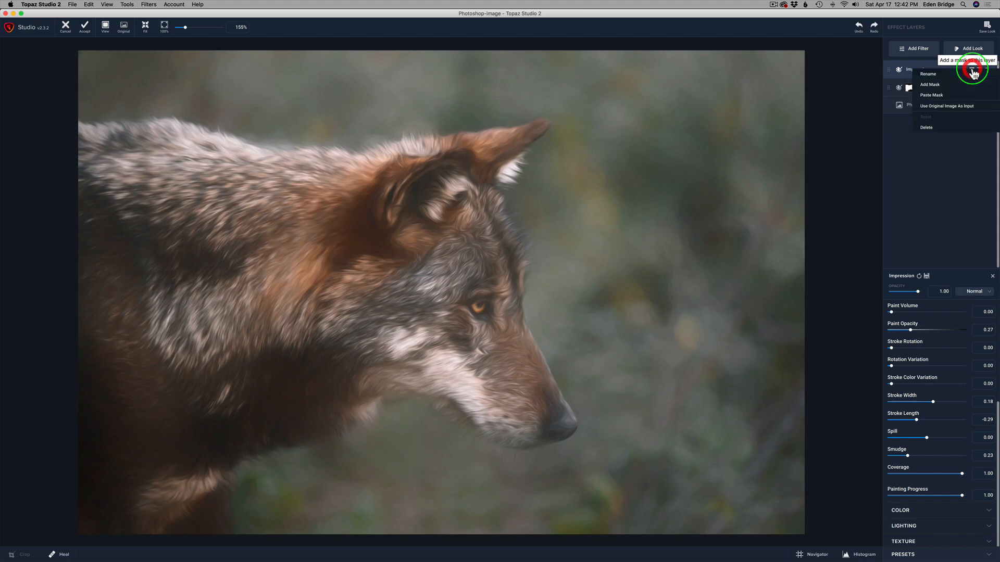
click(949, 95)
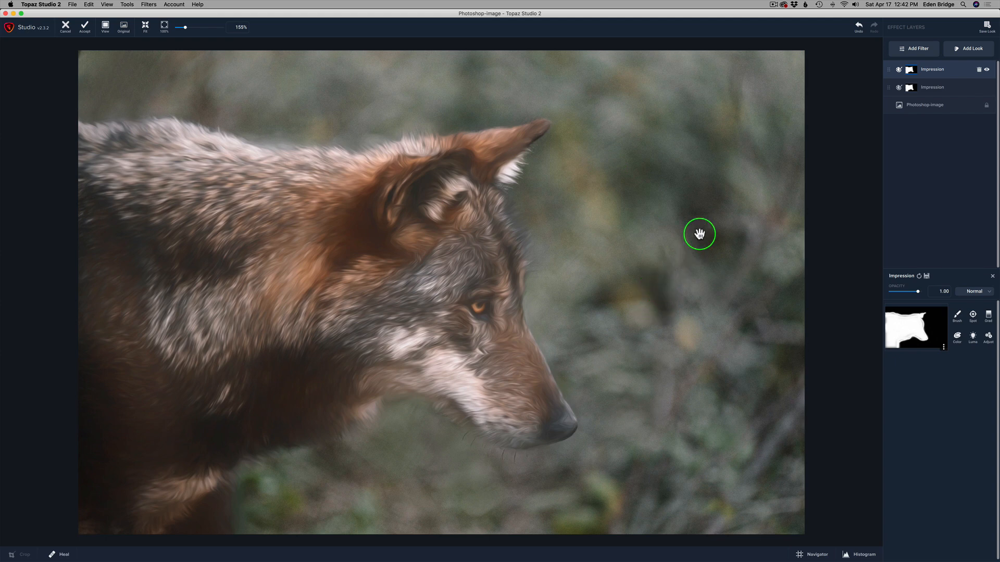
click(944, 347)
click(931, 384)
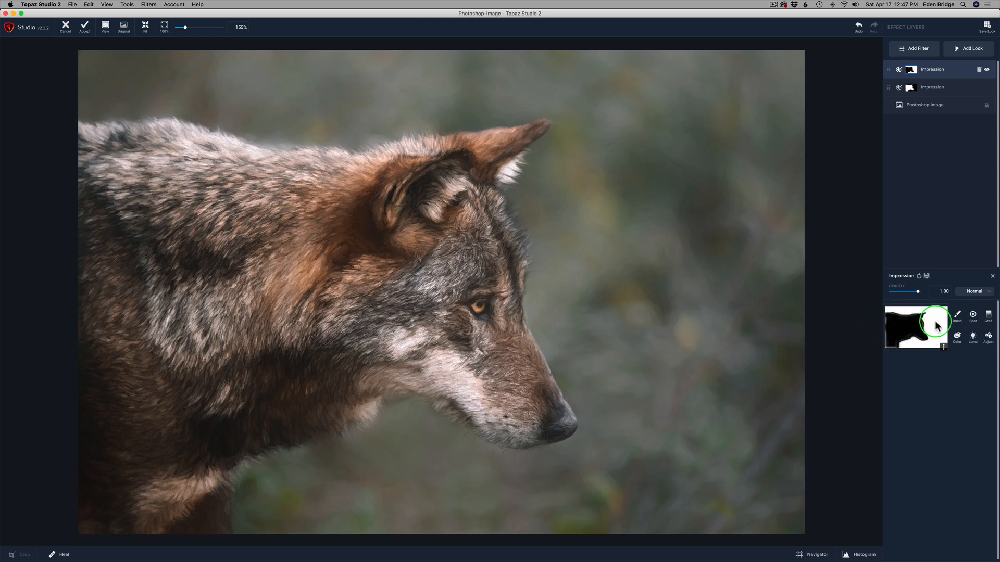
With the mask brush at transparency 0.00, paint black down the image-edge side of the wolf's body on the inverted mask.
click(958, 316)
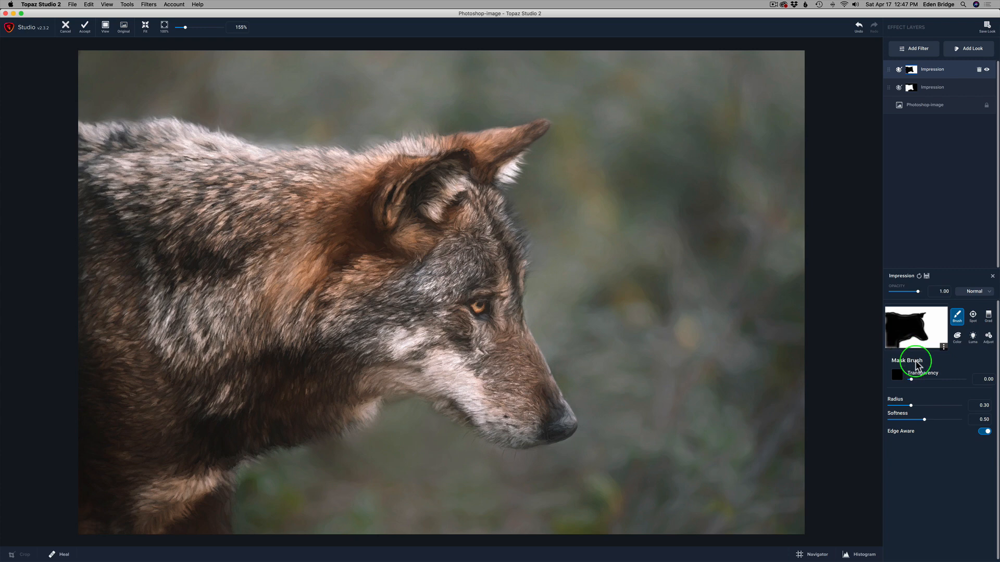
click(902, 383)
mouse_move(80, 178)
mouse_down()
mouse_move(83, 161)
mouse_move(100, 473)
mouse_move(148, 523)
mouse_move(174, 516)
mouse_move(78, 489)
mouse_move(94, 446)
mouse_move(128, 454)
mouse_move(73, 273)
mouse_move(96, 238)
mouse_move(103, 373)
mouse_move(82, 520)
mouse_up()
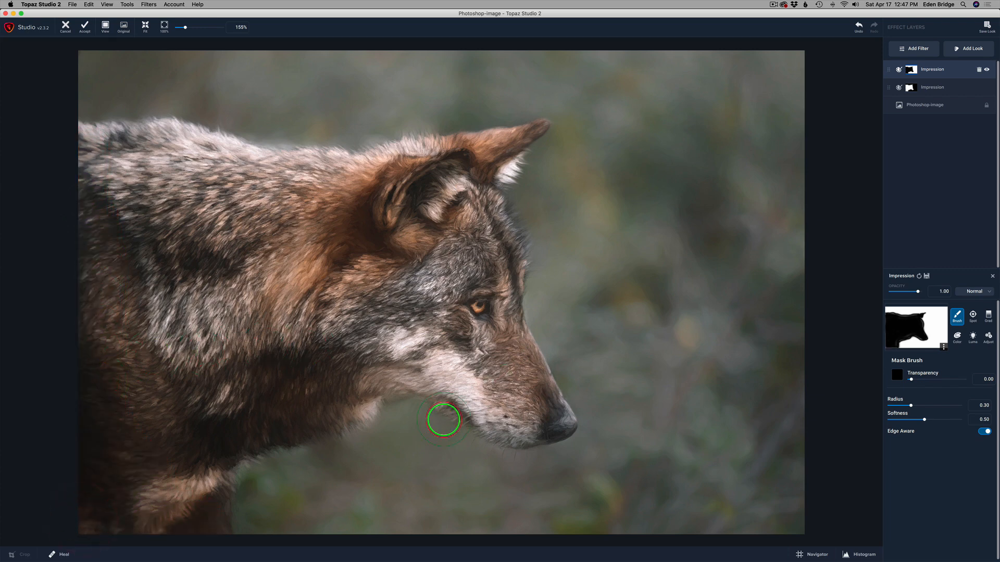
Add a Precision Contrast filter with low contrast 0.47, medium 0.28, high -0.38 and micro 0.00.
click(918, 49)
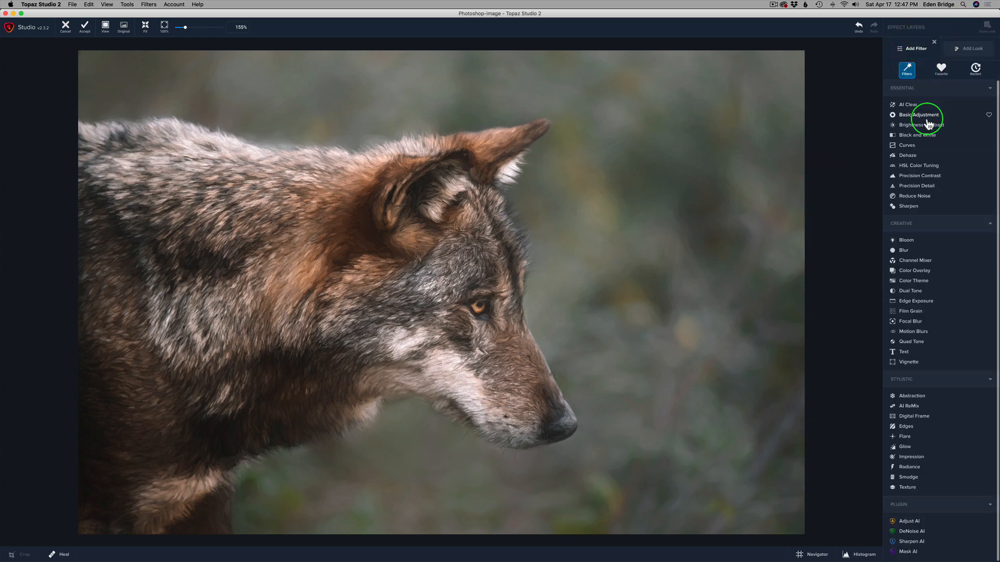
click(920, 176)
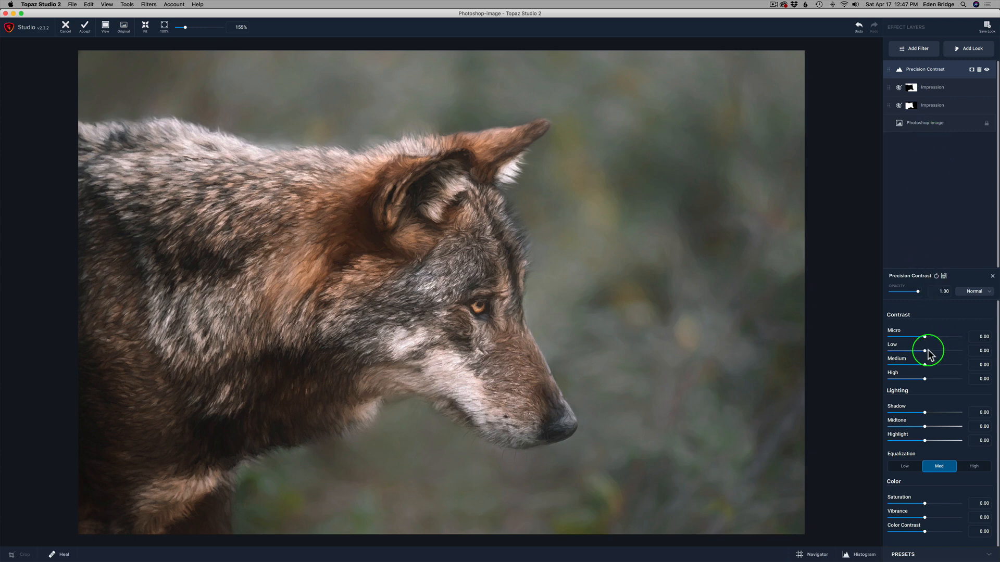
drag(925, 354, 925, 380)
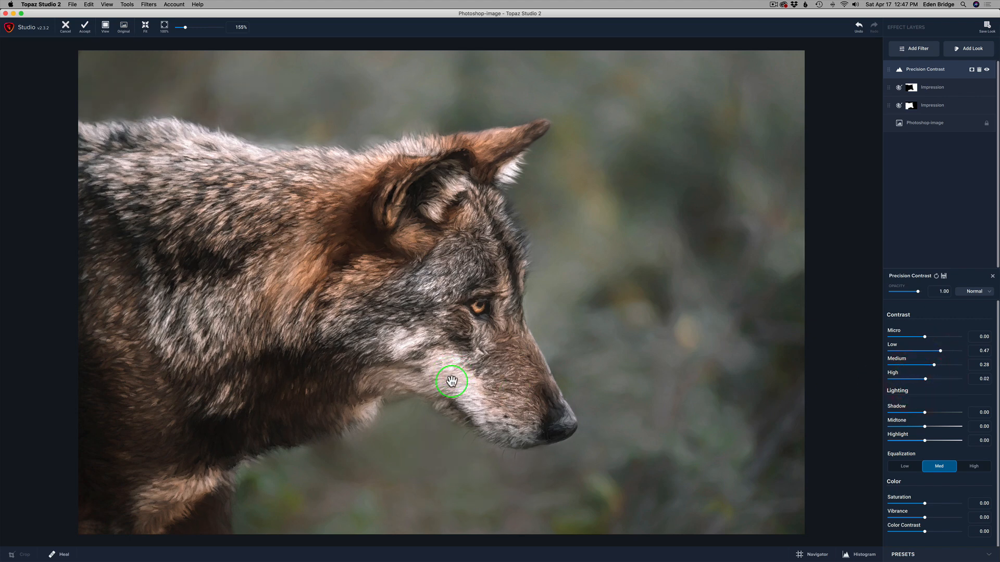
mouse_move(925, 378)
mouse_down()
mouse_move(955, 379)
mouse_move(914, 383)
mouse_up()
click(912, 379)
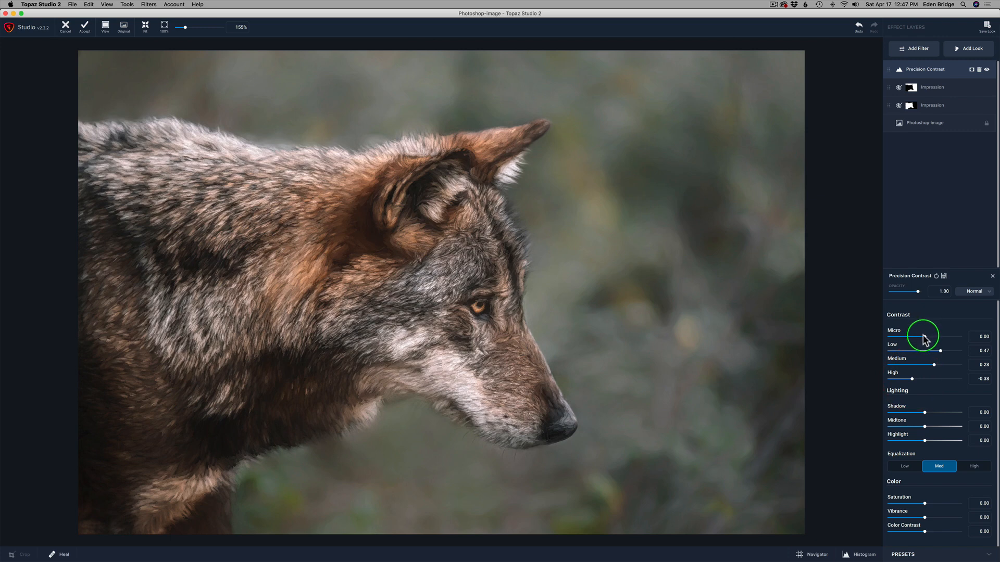
mouse_move(925, 338)
mouse_down()
mouse_move(936, 338)
mouse_move(908, 336)
mouse_move(952, 338)
mouse_move(929, 337)
mouse_up()
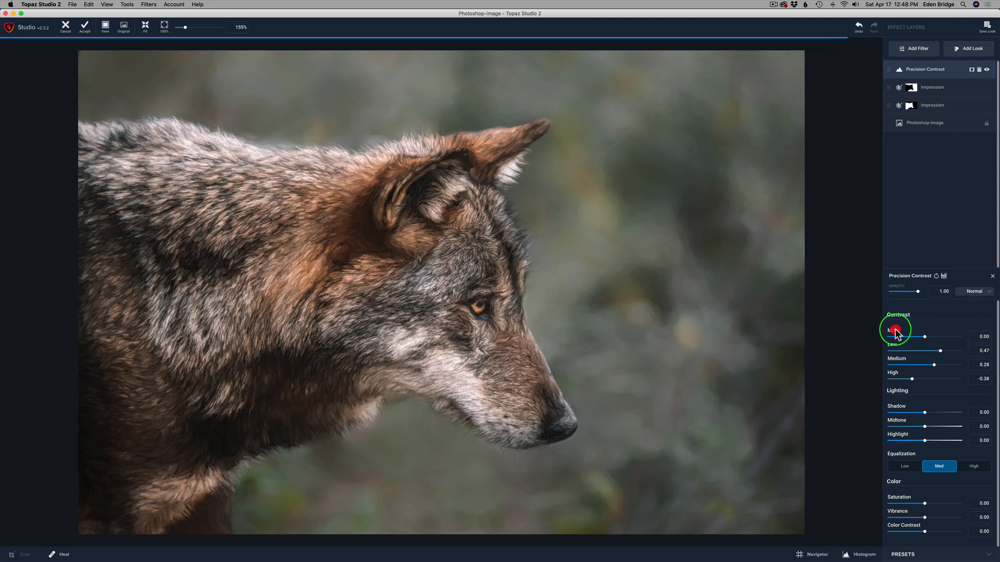
Compare the wolf image with the Precision Contrast effect disabled and enabled.
click(987, 71)
click(987, 71)
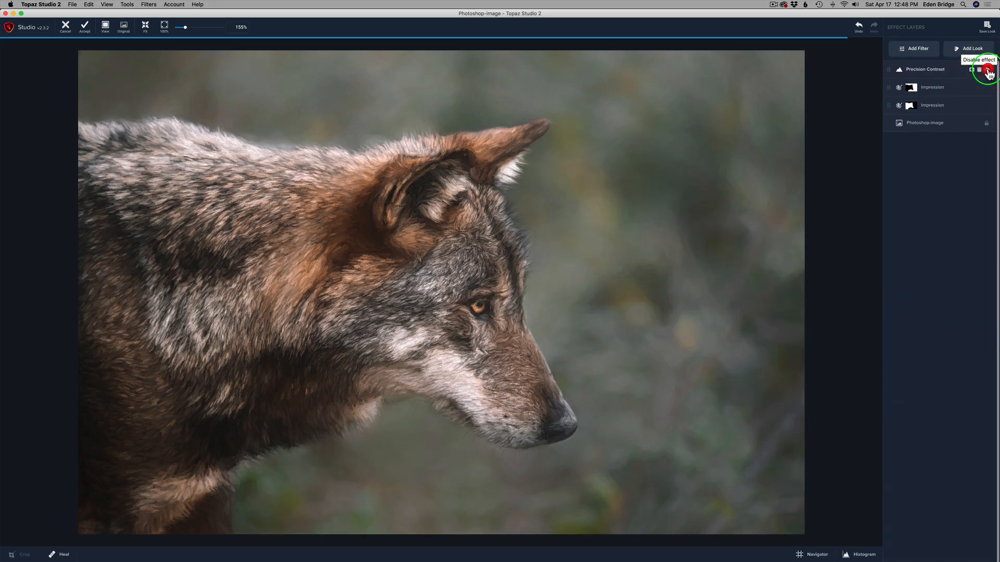
click(987, 71)
click(988, 71)
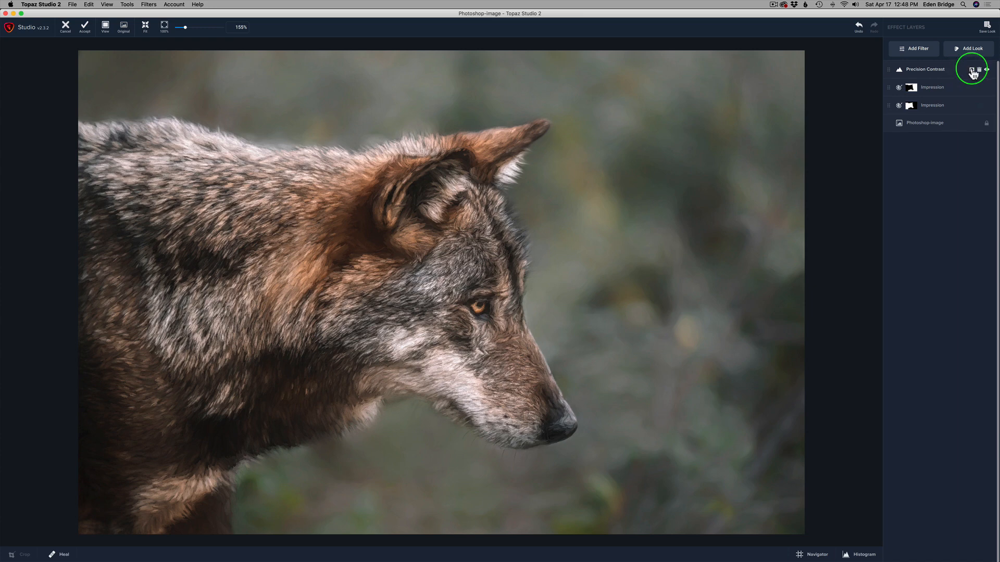
Restrict the Precision Contrast filter to the wolf with the wolf mask, and accept the Topaz edits to return to Photoshop.
right_click(973, 73)
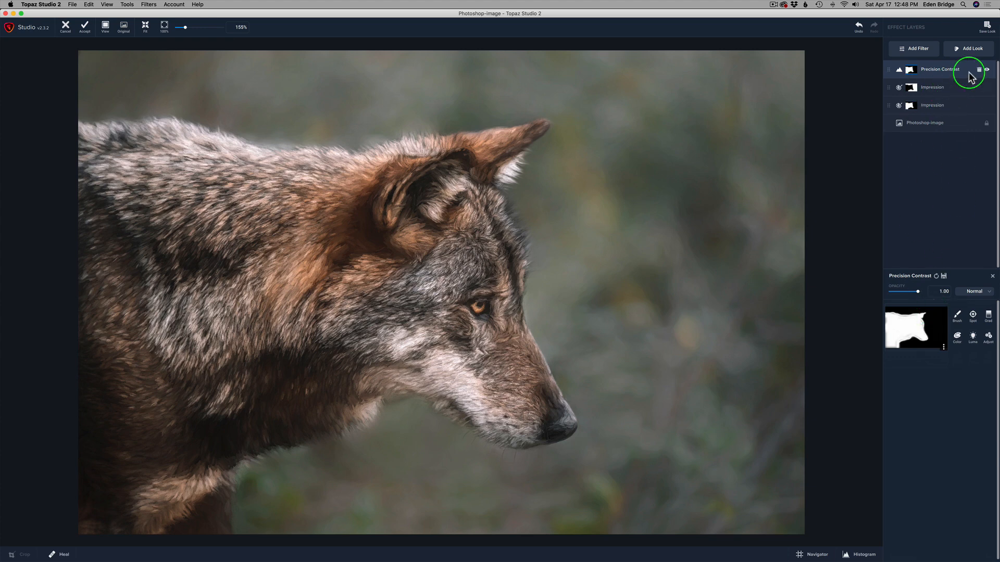
click(987, 69)
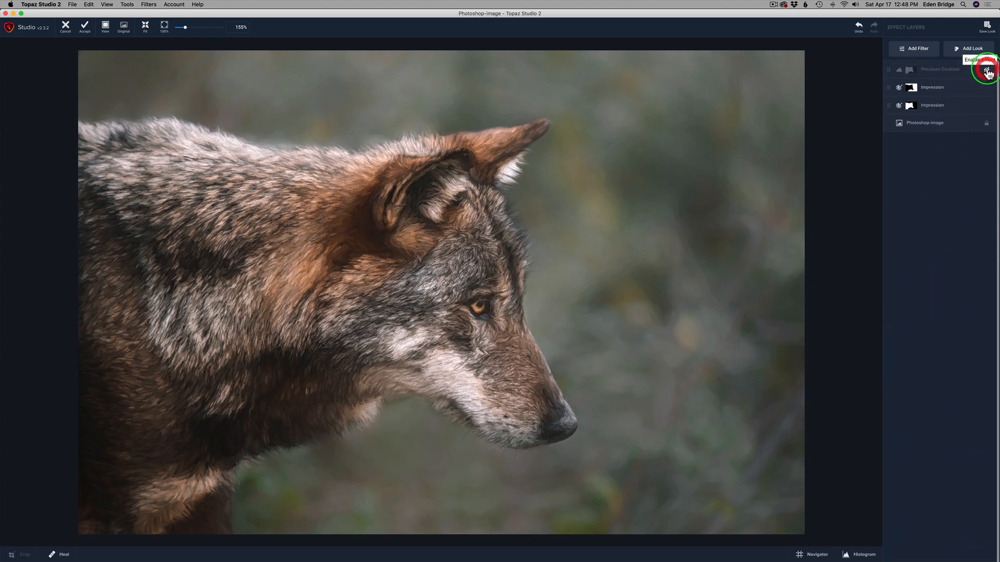
click(987, 69)
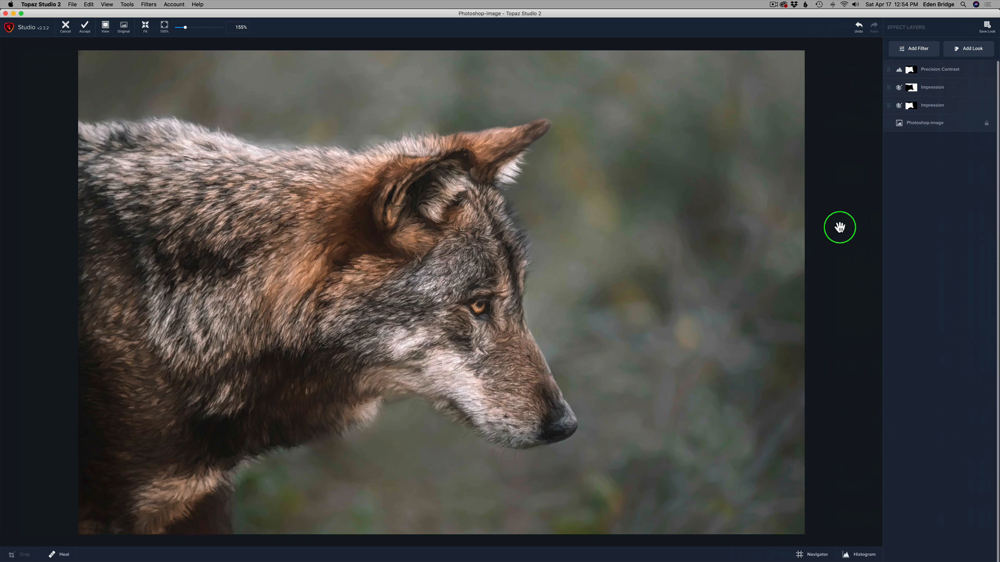
click(85, 29)
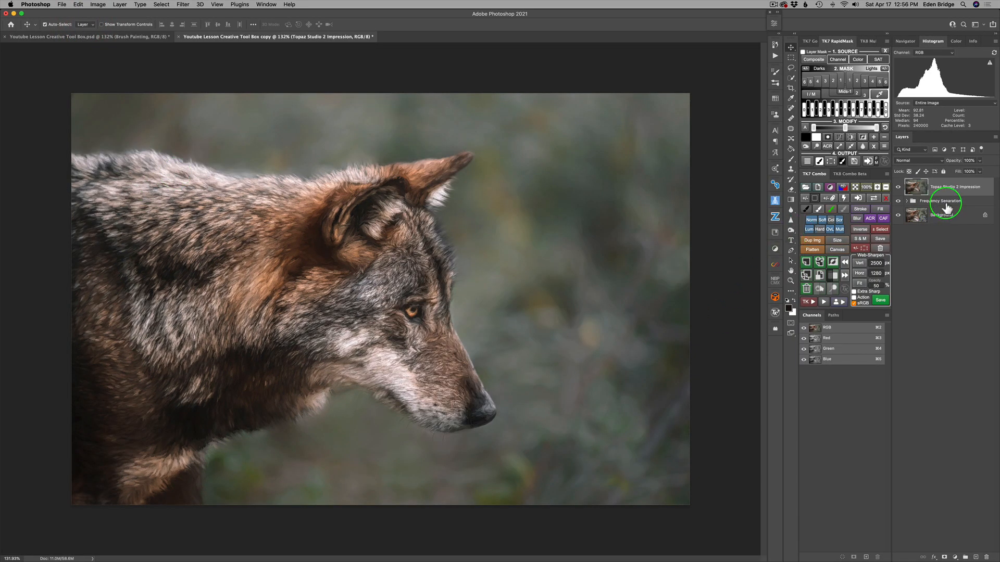
Compare the original Background layer alone with the full Topaz Studio 2 Impression result.
alt+click(898, 215)
alt+click(899, 215)
alt+click(899, 215)
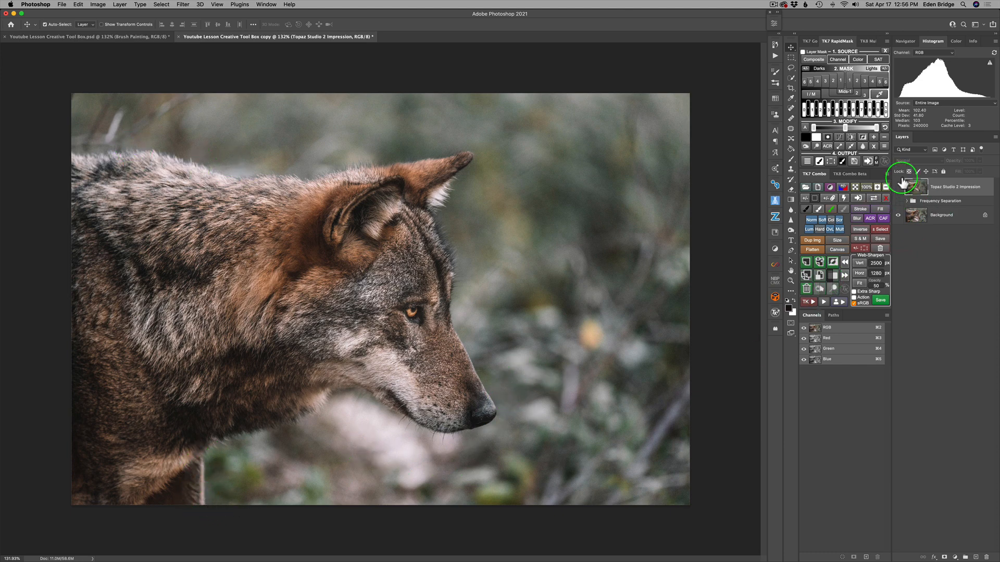
alt+click(898, 215)
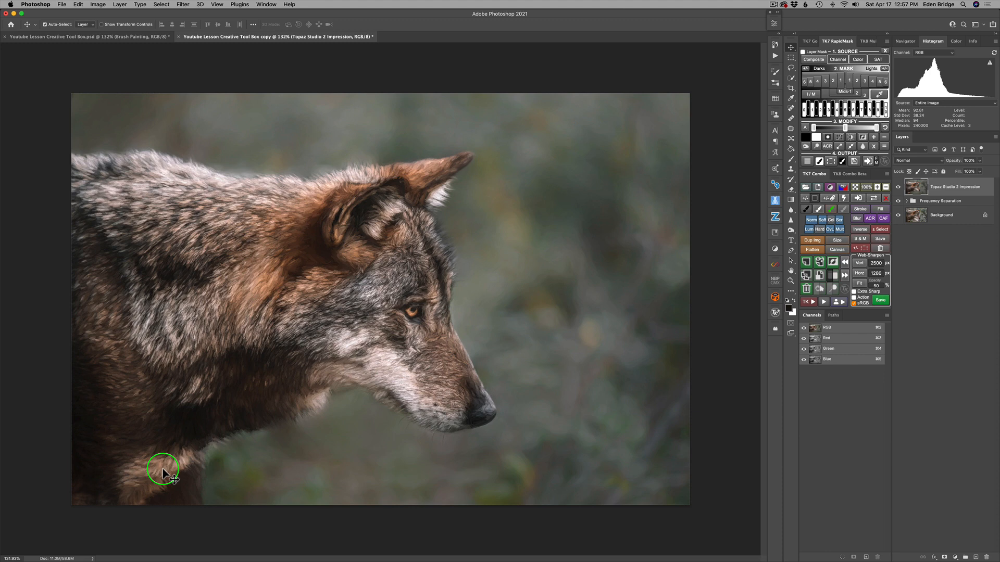
Add a new empty layer above the Topaz Studio 2 Impression layer and look through the impressionist brush presets, keeping Soft Round.
click(976, 558)
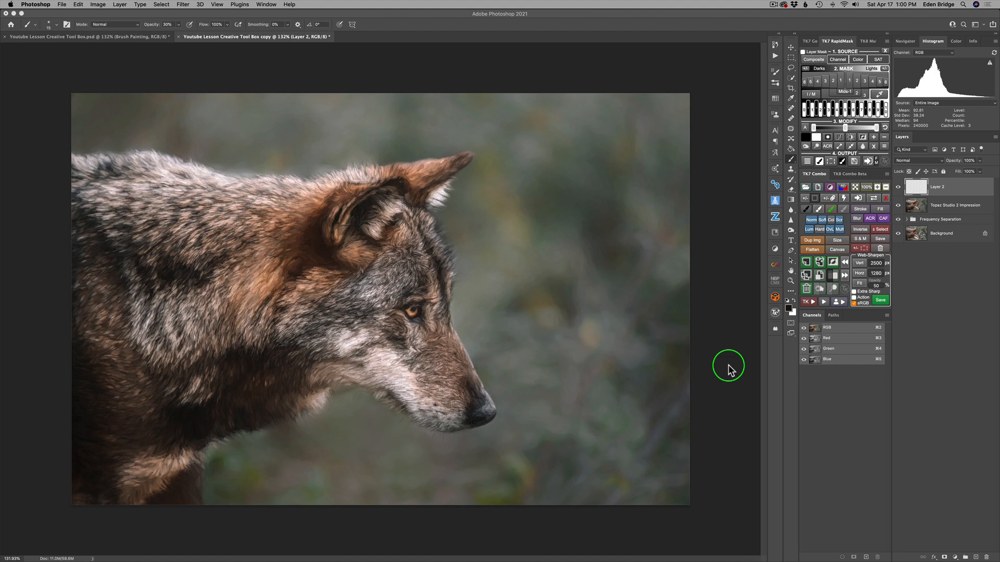
click(56, 26)
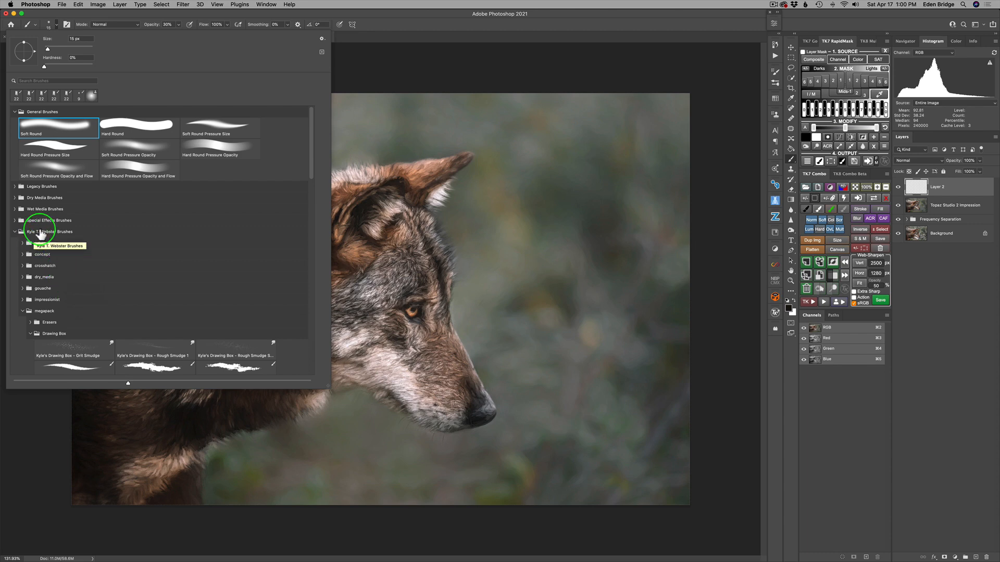
click(22, 300)
scroll(78, 318, down, 2)
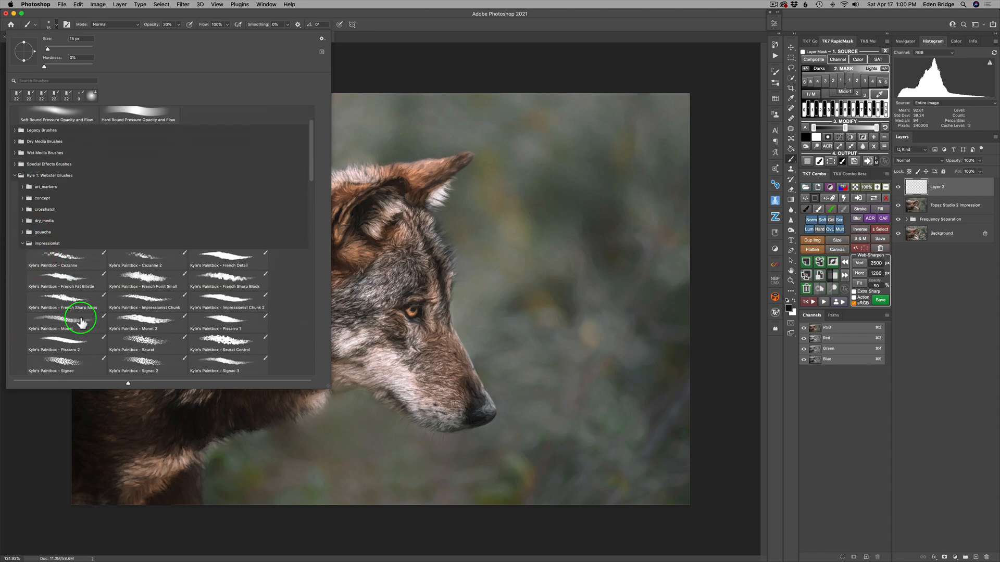
scroll(82, 321, down, 3)
scroll(86, 258, up, 5)
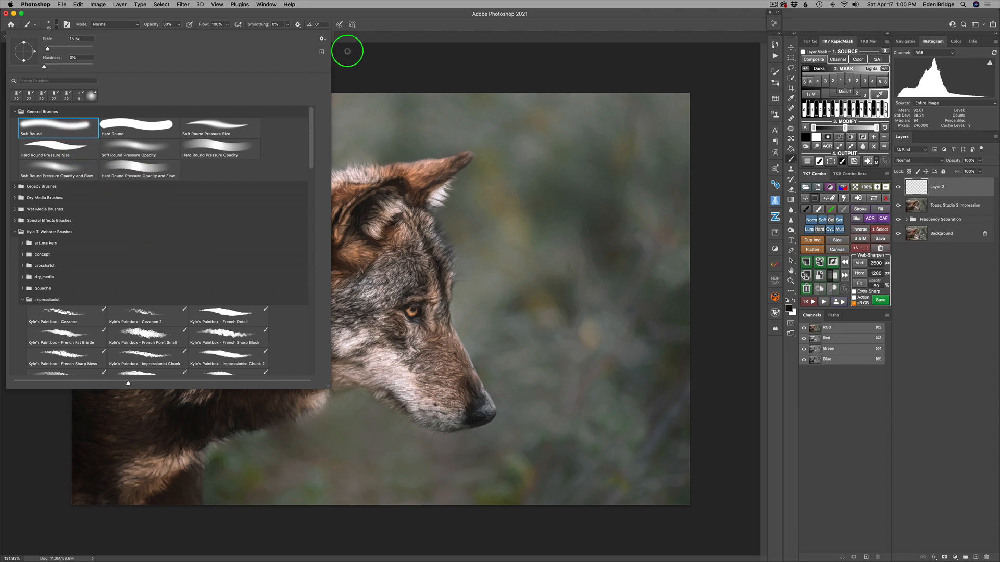
click(397, 24)
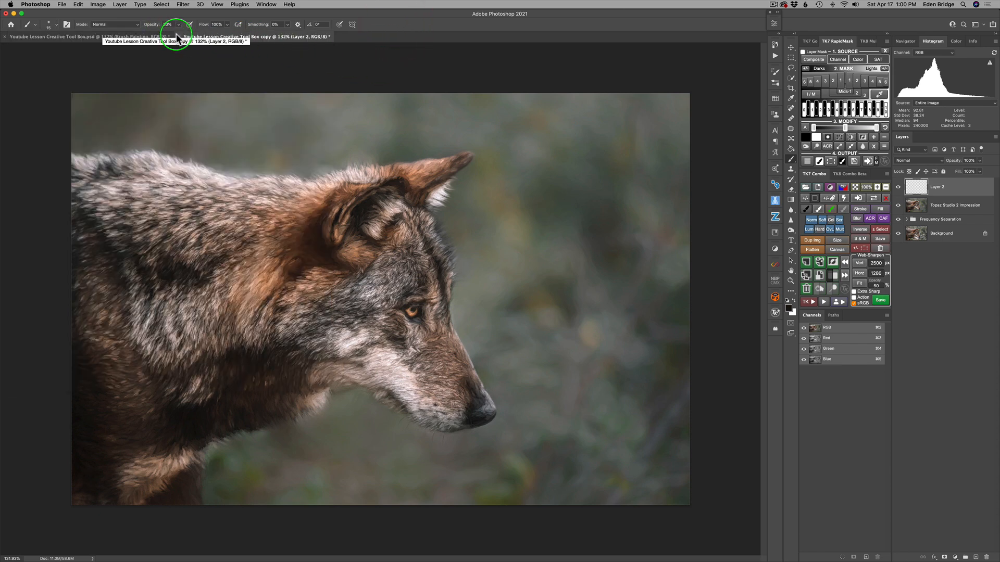
Sample the dark fur colour and paint short hair strokes at 30% opacity over the light patch on the wolf's front leg.
alt+click(173, 436)
mouse_move(189, 449)
mouse_down()
mouse_move(161, 473)
mouse_move(155, 459)
mouse_move(140, 480)
mouse_move(144, 468)
mouse_move(127, 474)
mouse_move(167, 465)
mouse_up()
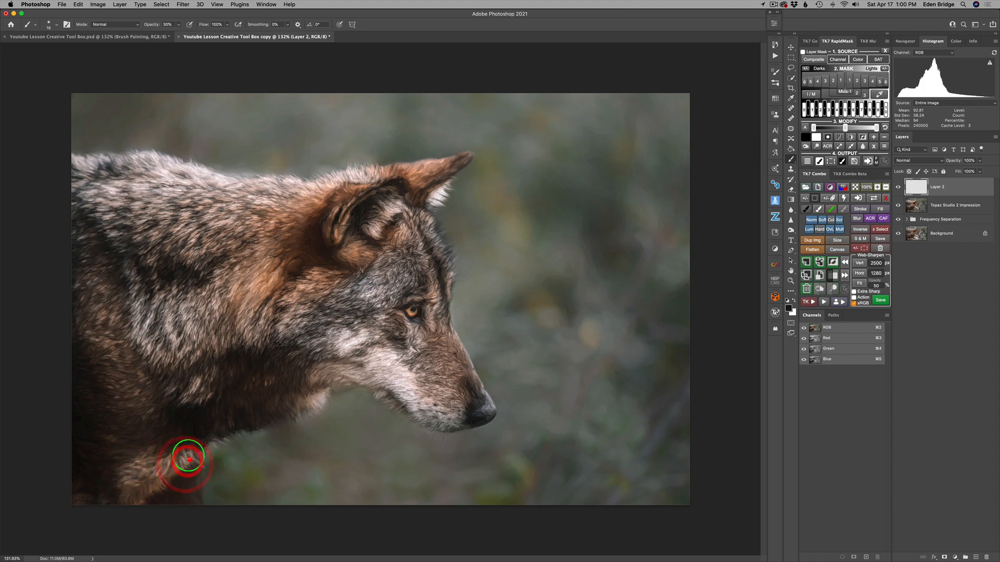
drag(197, 460, 186, 451)
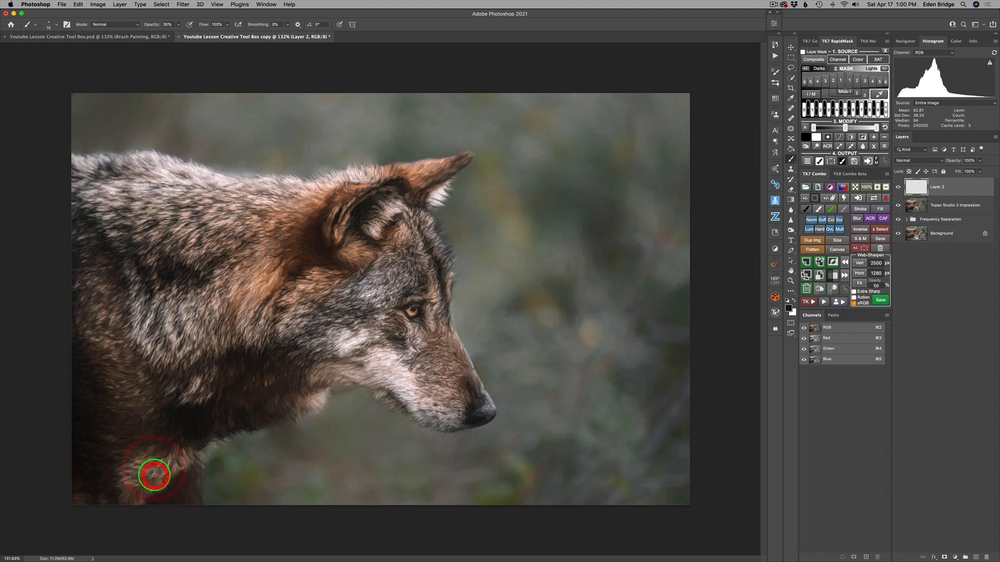
mouse_move(128, 465)
mouse_down()
mouse_move(147, 458)
mouse_move(132, 461)
mouse_move(134, 486)
mouse_up()
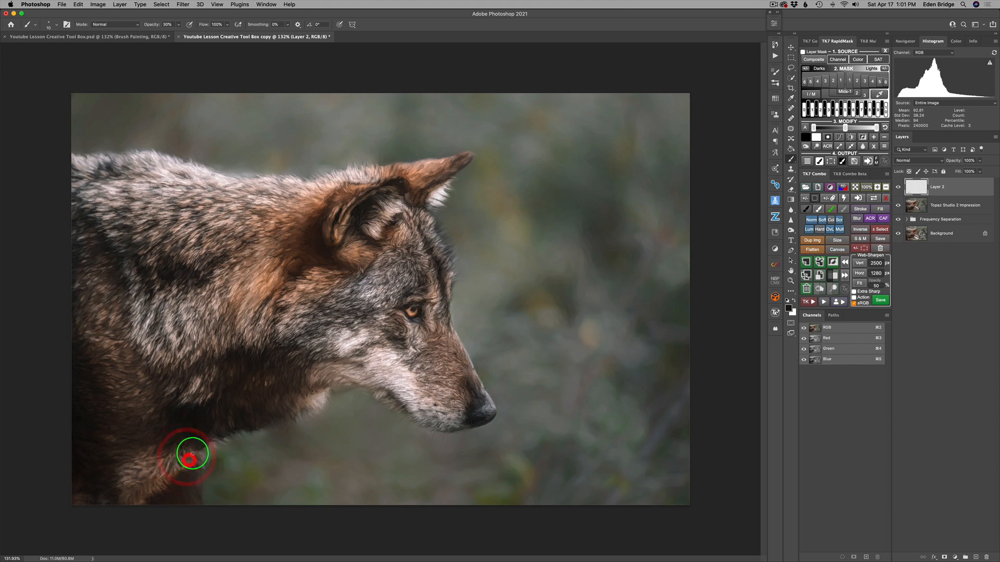
drag(195, 453, 190, 449)
drag(198, 463, 190, 458)
drag(201, 471, 188, 464)
mouse_move(201, 474)
mouse_down()
mouse_move(189, 462)
mouse_move(206, 435)
mouse_move(230, 426)
mouse_up()
drag(245, 430, 198, 454)
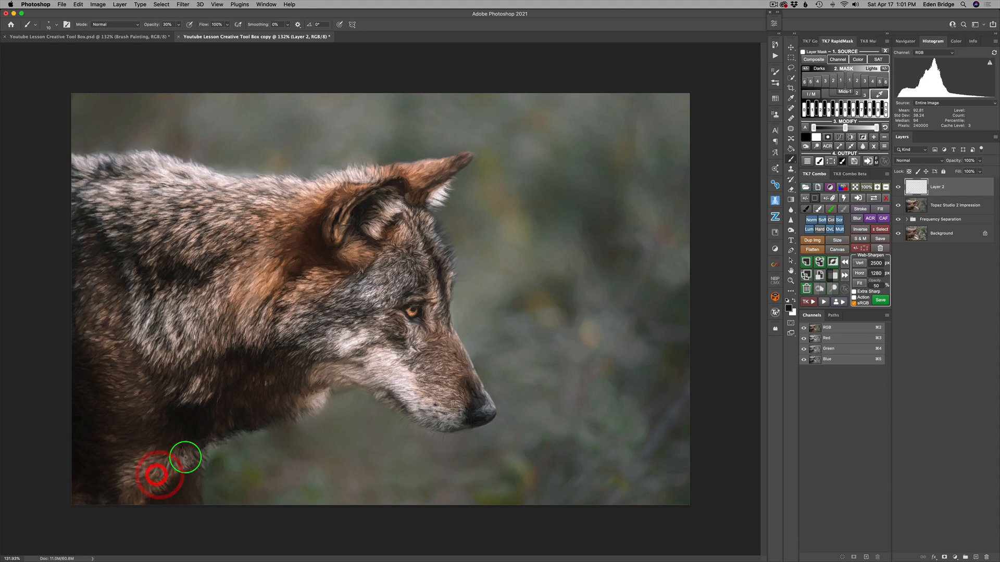
mouse_move(187, 470)
mouse_down()
mouse_move(156, 463)
mouse_move(151, 475)
mouse_move(134, 467)
mouse_move(147, 461)
mouse_move(134, 463)
mouse_move(140, 470)
mouse_move(121, 484)
mouse_move(134, 469)
mouse_move(120, 472)
mouse_move(145, 474)
mouse_move(119, 482)
mouse_move(141, 495)
mouse_up()
drag(139, 506, 161, 479)
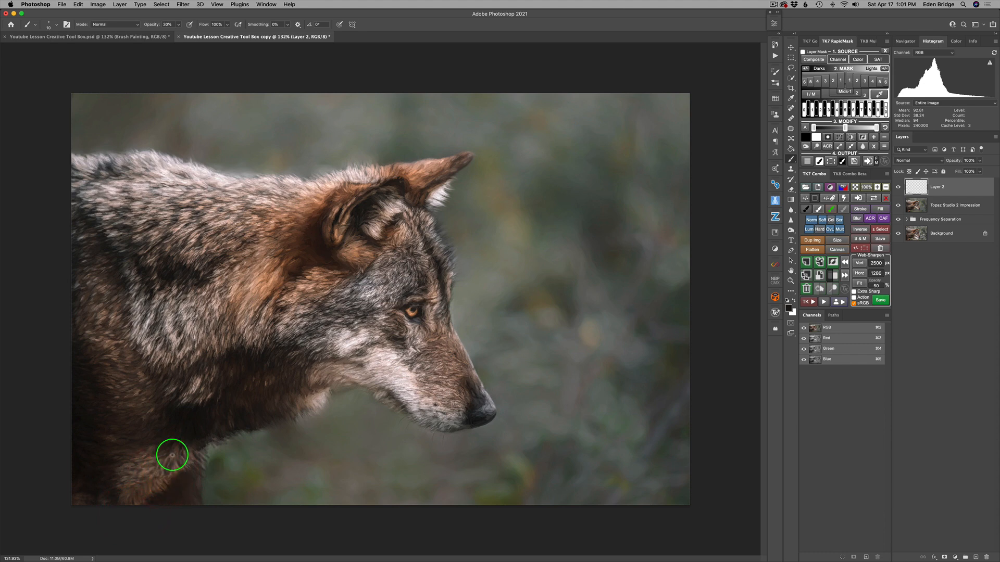
With a larger brush at 10% opacity, blend more dark paint over the light patch on the front leg.
drag(177, 452, 199, 462)
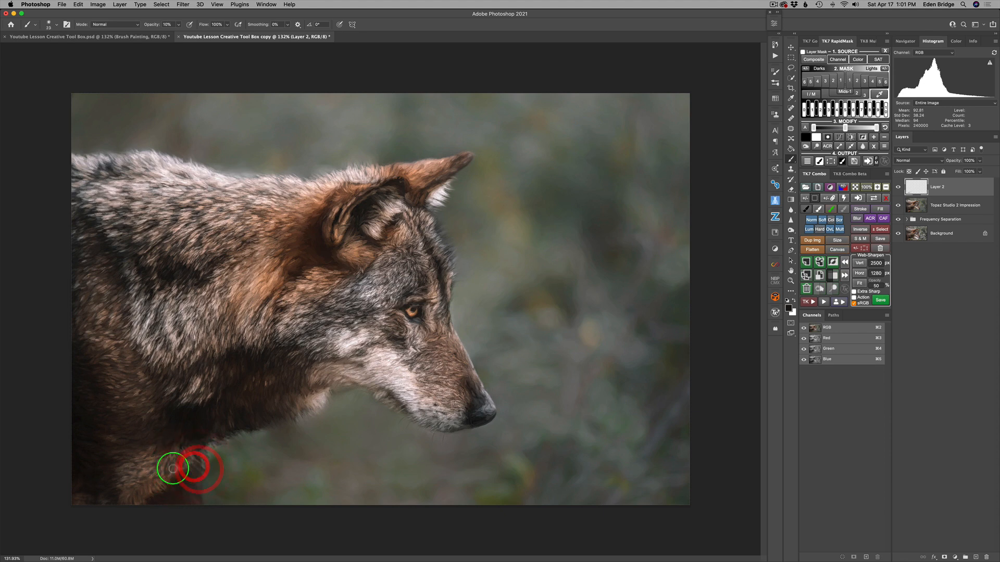
mouse_move(150, 476)
mouse_down()
mouse_move(150, 455)
mouse_move(129, 479)
mouse_move(134, 510)
mouse_move(147, 470)
mouse_move(202, 453)
mouse_move(202, 475)
mouse_move(177, 456)
mouse_move(171, 471)
mouse_move(179, 447)
mouse_move(167, 481)
mouse_up()
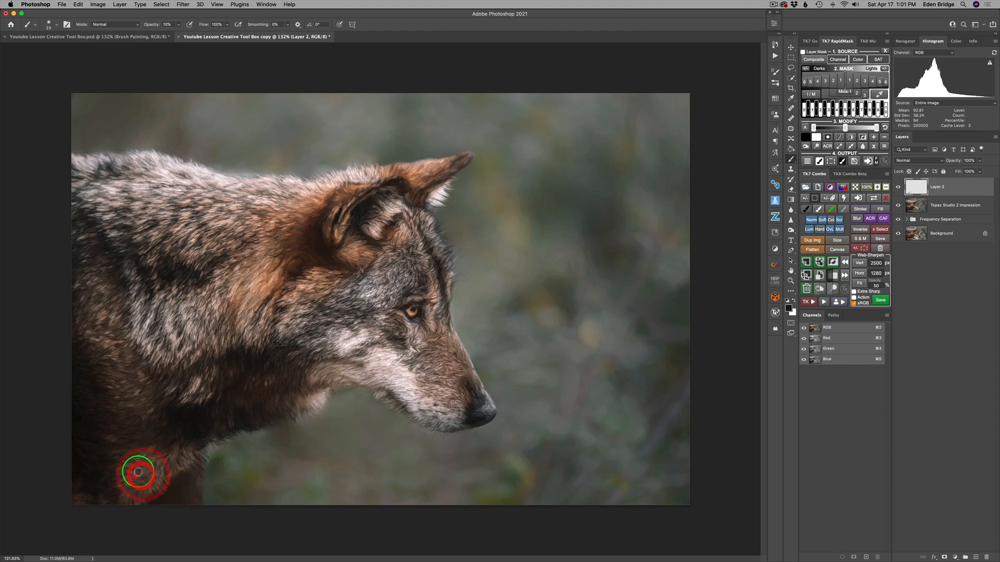
mouse_move(143, 466)
mouse_down()
mouse_move(120, 469)
mouse_move(137, 470)
mouse_move(121, 484)
mouse_move(132, 482)
mouse_move(124, 500)
mouse_move(152, 482)
mouse_move(157, 490)
mouse_move(156, 460)
mouse_up()
drag(163, 450, 151, 456)
mouse_move(159, 442)
mouse_down()
mouse_move(154, 452)
mouse_move(183, 452)
mouse_move(176, 461)
mouse_up()
drag(177, 452, 166, 469)
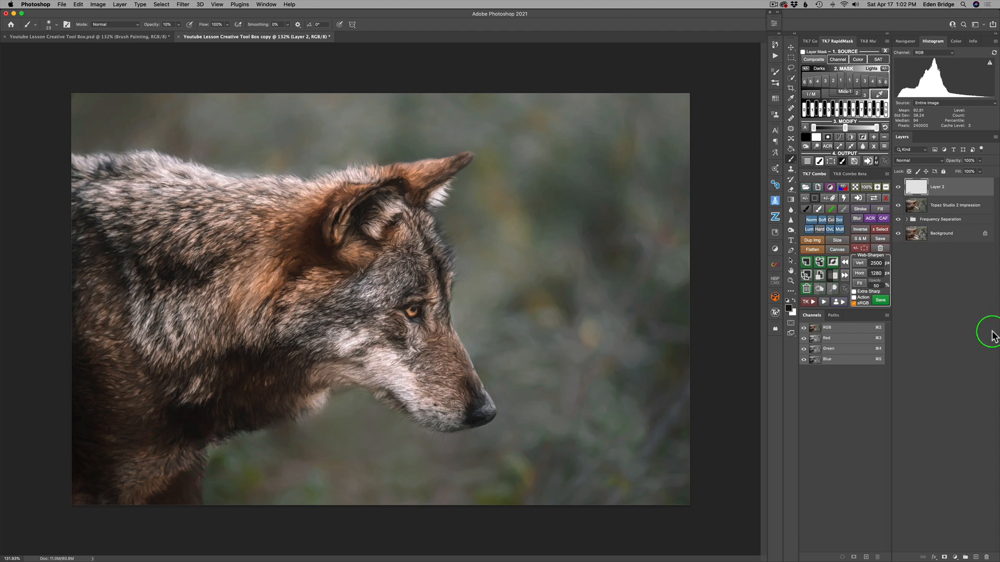
Compare the front leg with Layer 2 hidden and shown.
click(898, 188)
click(898, 188)
click(898, 188)
click(898, 188)
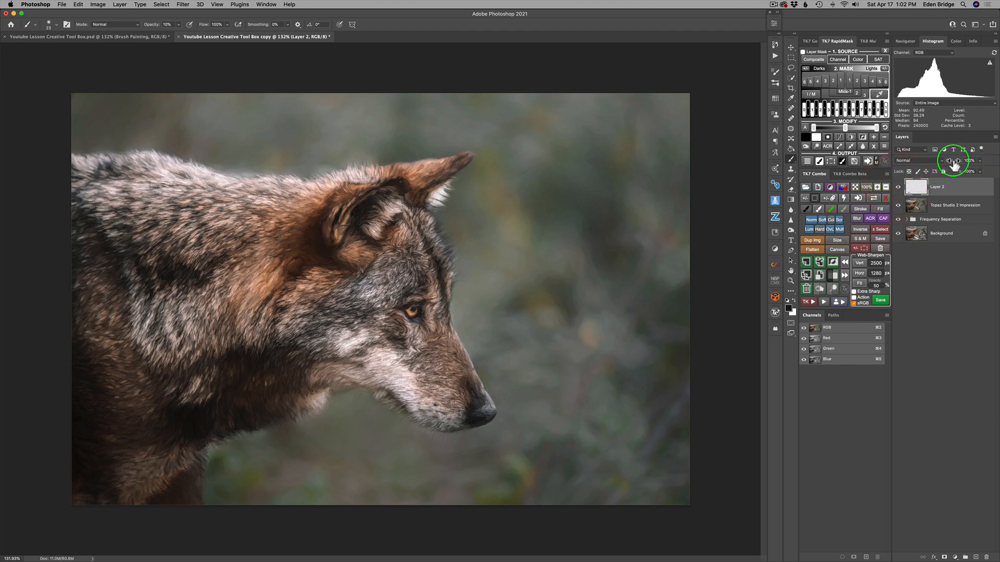
Return the brush opacity to 30% and paint further short fur strokes across the front leg and along its outer edge.
mouse_move(955, 161)
mouse_down()
mouse_move(747, 139)
mouse_move(910, 171)
mouse_up()
click(910, 170)
key(3)
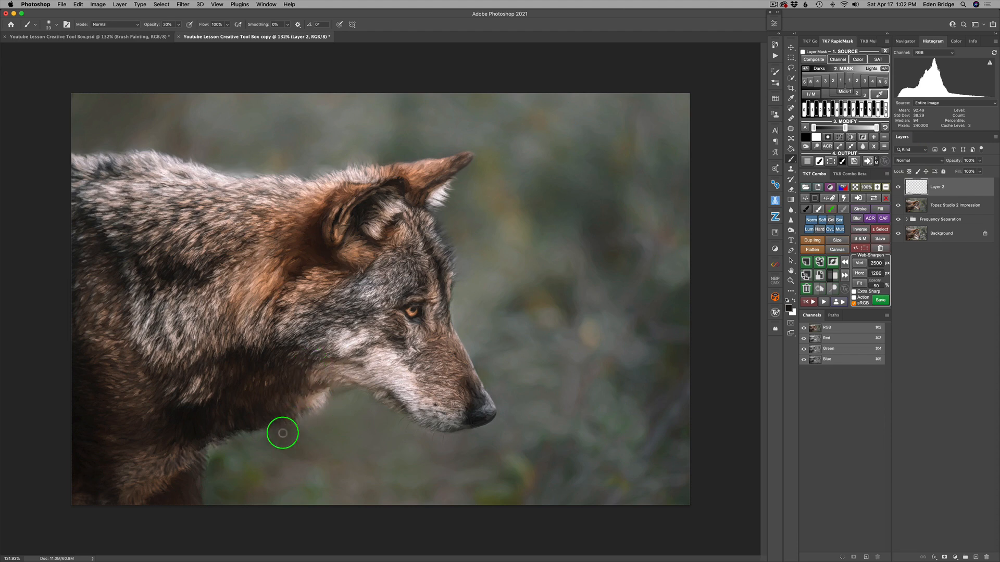
mouse_move(182, 463)
mouse_down()
mouse_move(190, 456)
mouse_move(161, 465)
mouse_move(160, 488)
mouse_move(151, 473)
mouse_up()
click(176, 435)
drag(141, 476, 136, 462)
mouse_move(134, 475)
mouse_down()
mouse_move(155, 476)
mouse_move(139, 502)
mouse_move(172, 470)
mouse_up()
drag(169, 477, 200, 453)
mouse_move(199, 465)
mouse_down()
mouse_move(183, 446)
mouse_move(185, 472)
mouse_move(163, 449)
mouse_up()
drag(157, 463, 149, 448)
mouse_move(139, 455)
mouse_down()
mouse_move(155, 449)
mouse_move(130, 463)
mouse_move(149, 484)
mouse_move(142, 501)
mouse_up()
mouse_move(138, 505)
mouse_down()
mouse_move(130, 508)
mouse_move(130, 489)
mouse_move(141, 480)
mouse_move(123, 480)
mouse_move(173, 470)
mouse_up()
drag(175, 476, 191, 461)
mouse_move(200, 458)
mouse_down()
mouse_move(198, 448)
mouse_move(209, 450)
mouse_up()
drag(208, 458, 206, 451)
drag(206, 460, 203, 455)
drag(204, 472, 197, 466)
drag(196, 479, 194, 475)
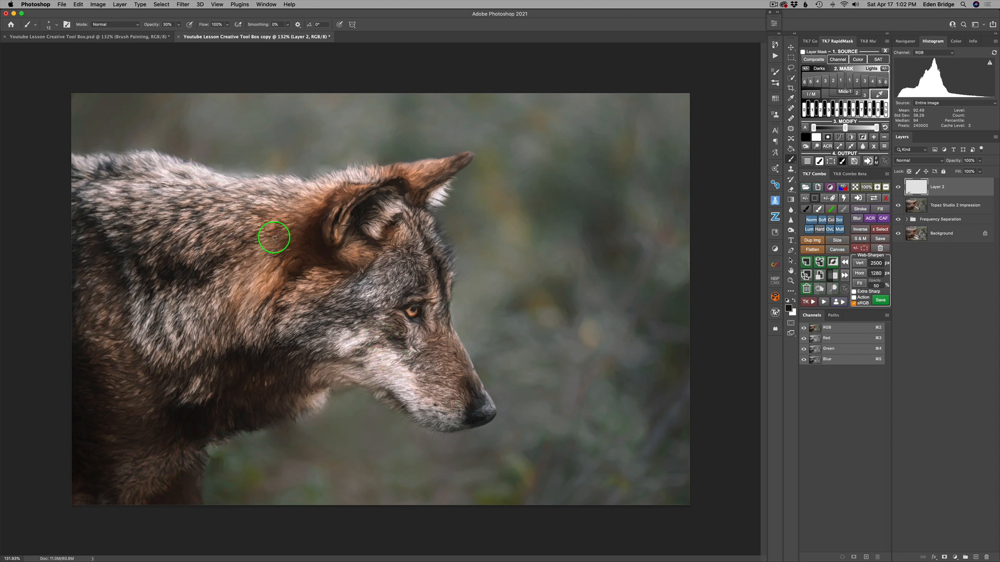
Sample the fur colour on the wolf's back and paint fine hair strokes at 50% opacity along the back and neck outline.
alt+click(181, 168)
mouse_move(194, 170)
mouse_down()
mouse_move(192, 161)
mouse_move(207, 164)
mouse_up()
mouse_move(215, 171)
mouse_down()
mouse_move(211, 163)
mouse_move(224, 172)
mouse_move(218, 181)
mouse_move(258, 182)
mouse_move(213, 167)
mouse_up()
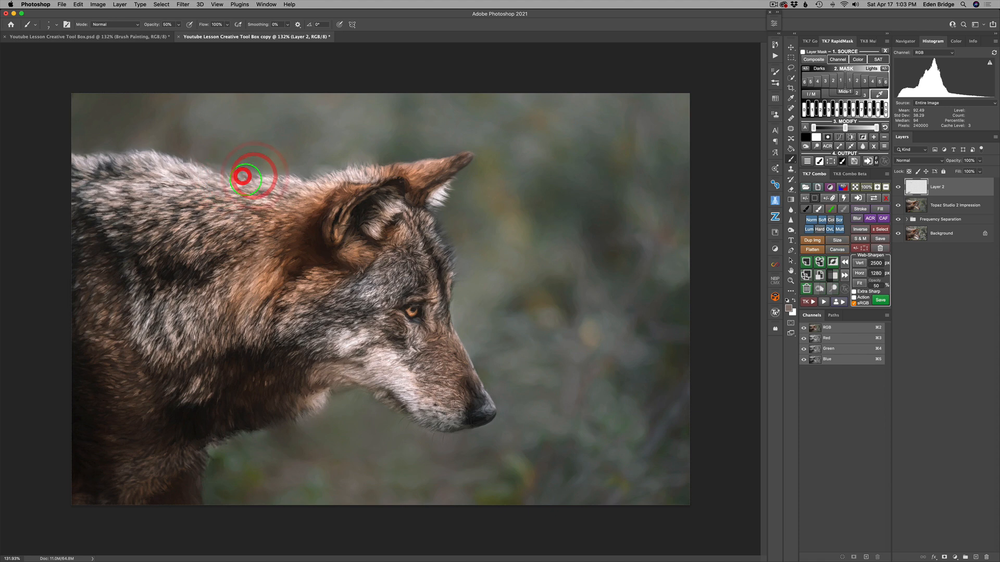
drag(236, 178, 235, 173)
drag(238, 185, 228, 180)
drag(243, 182, 251, 176)
drag(241, 180, 246, 175)
mouse_move(227, 181)
mouse_down()
mouse_move(152, 146)
mouse_move(162, 163)
mouse_move(183, 165)
mouse_up()
drag(196, 177, 187, 167)
mouse_move(355, 171)
mouse_down()
mouse_move(348, 164)
mouse_move(357, 166)
mouse_up()
Sample the brown ear colour and paint fine hair strokes over the bright fur beneath the ear tip.
mouse_move(446, 201)
mouse_down()
mouse_move(447, 188)
mouse_move(441, 204)
mouse_up()
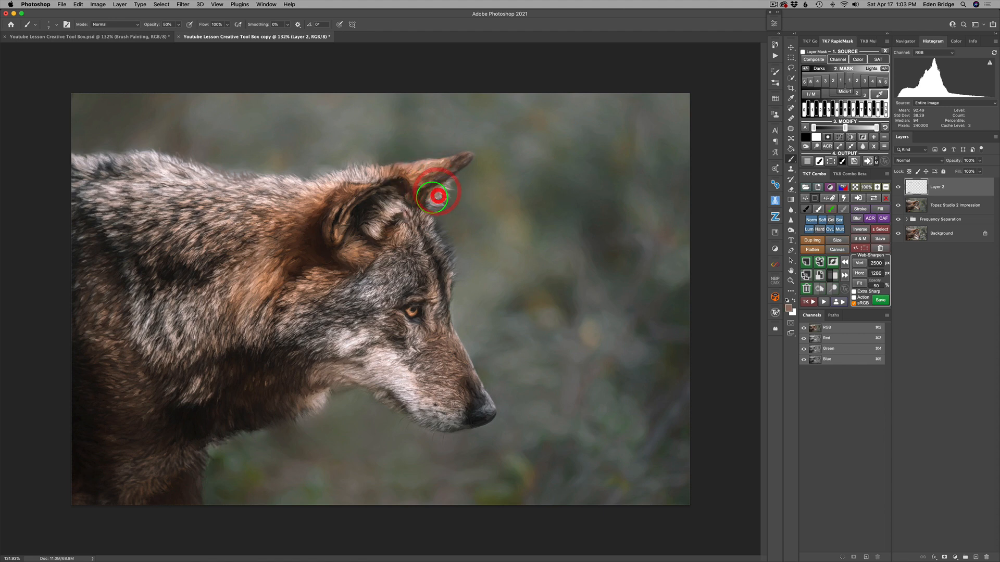
alt+click(453, 172)
mouse_move(446, 179)
mouse_down()
mouse_move(430, 176)
mouse_move(448, 183)
mouse_move(442, 186)
mouse_up()
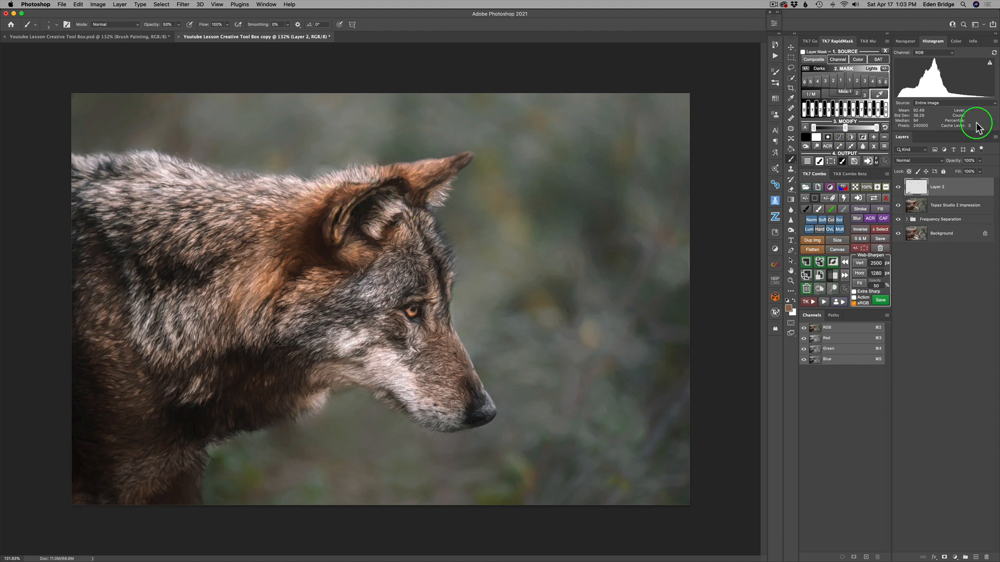
Toggle Layer 2 off and on to examine the painted fur strokes against the Topaz result.
click(899, 188)
click(899, 187)
click(899, 188)
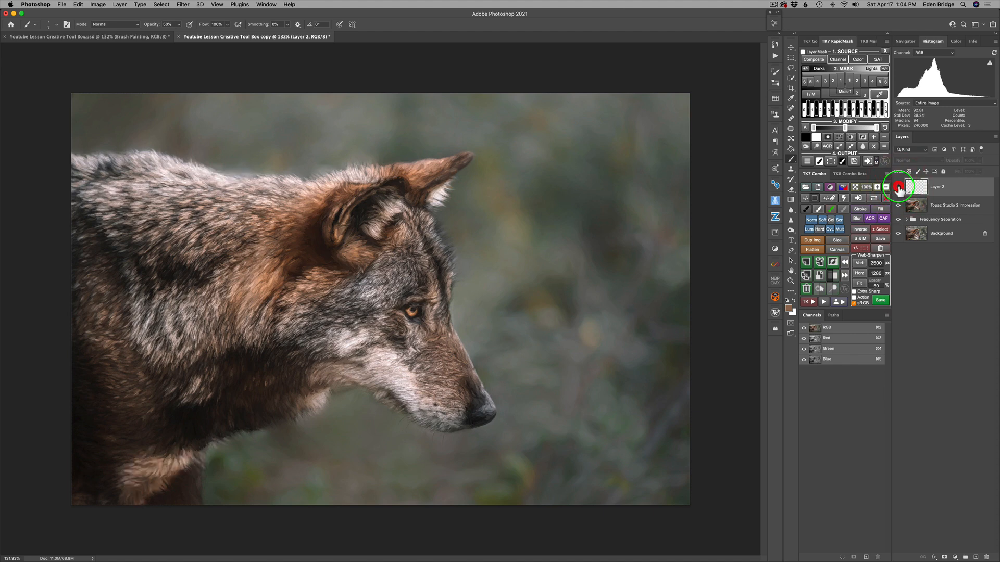
click(898, 187)
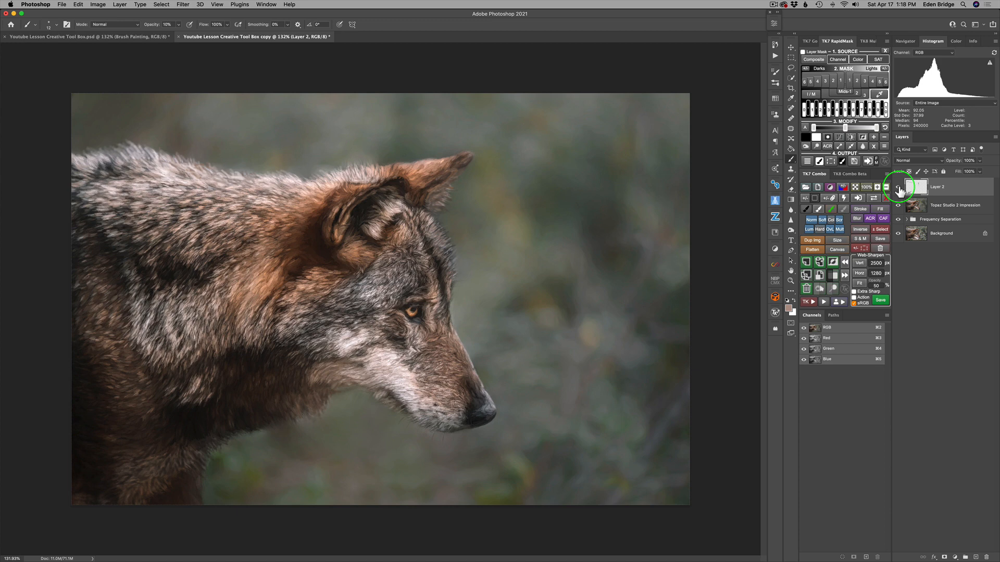
click(898, 187)
click(898, 188)
click(898, 188)
click(898, 188)
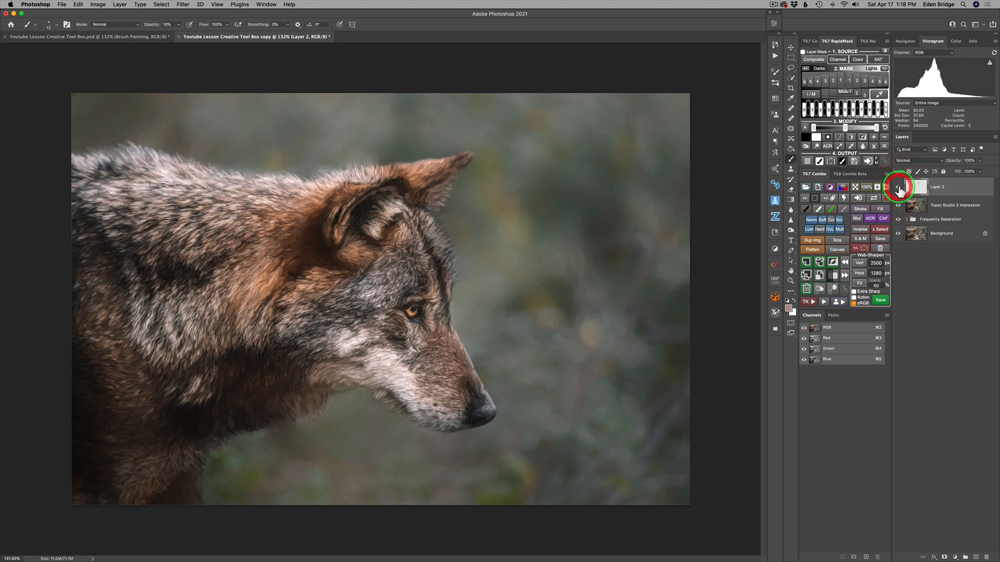